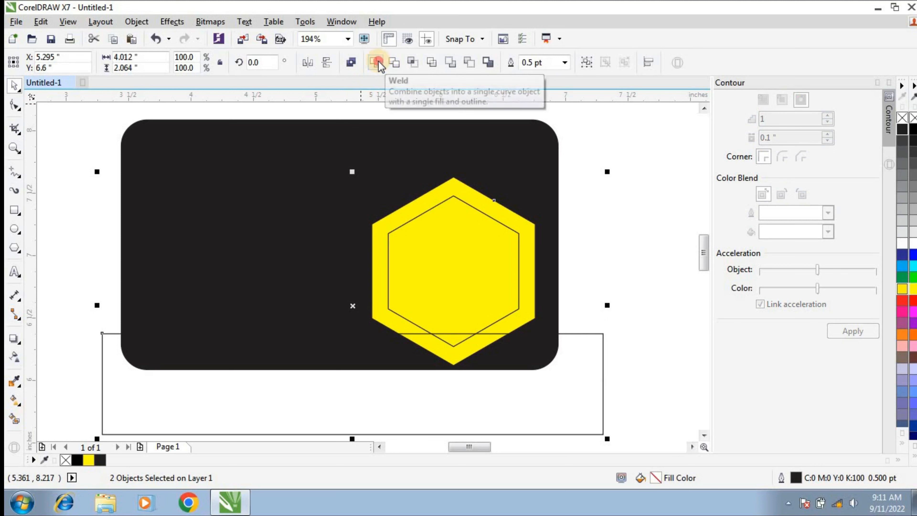
Weld the yellow hexagon to the lower rectangle and PowerClip the combined shape inside the rounded black card
{"action": "left_click", "coordinate": [378, 63]}
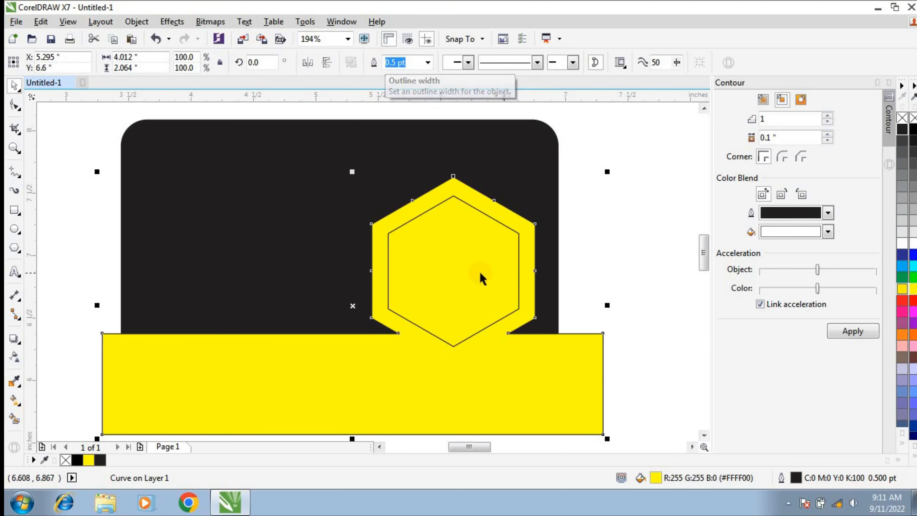
{"action": "left_click", "coordinate": [623, 226]}
{"action": "left_click", "coordinate": [532, 379]}
{"action": "right_click", "coordinate": [532, 379]}
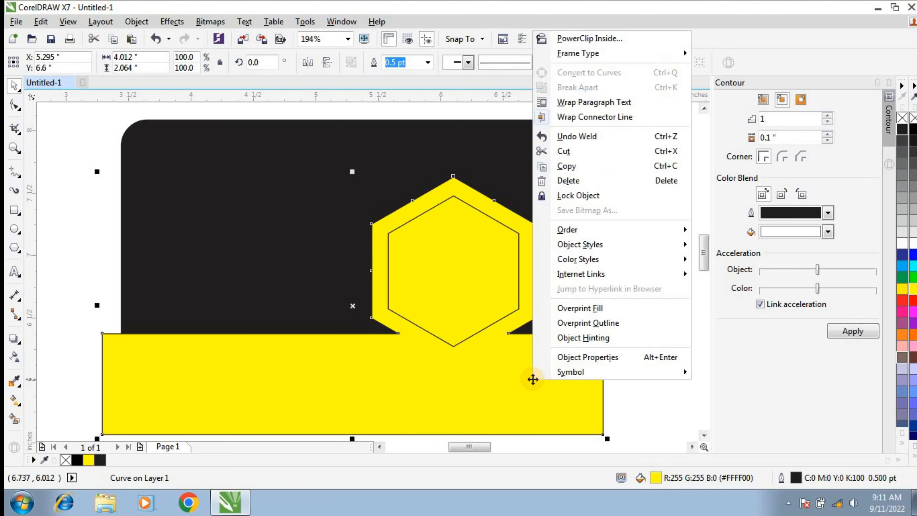
{"action": "left_click", "coordinate": [610, 37]}
{"action": "left_click", "coordinate": [541, 186]}
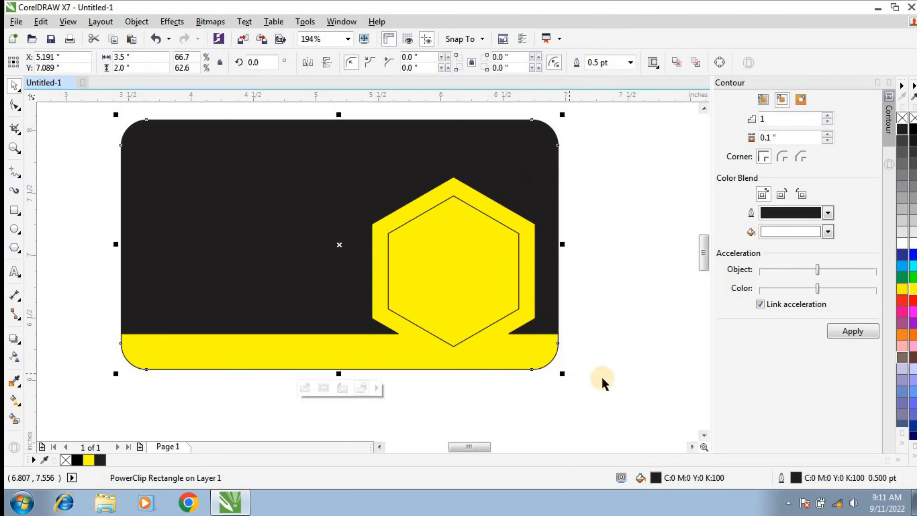
Fill the inner hexagon with the same K:100 black as the card background
{"action": "left_click", "coordinate": [481, 306]}
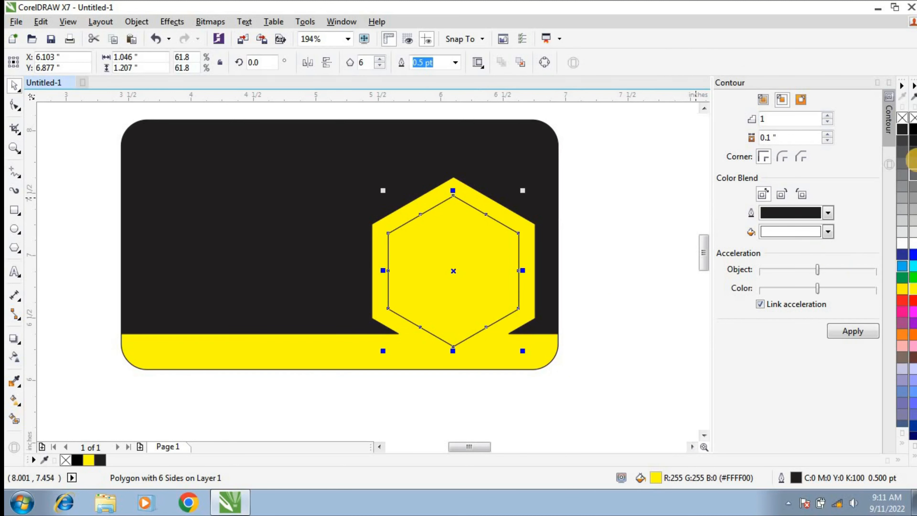
{"action": "left_click", "coordinate": [912, 136]}
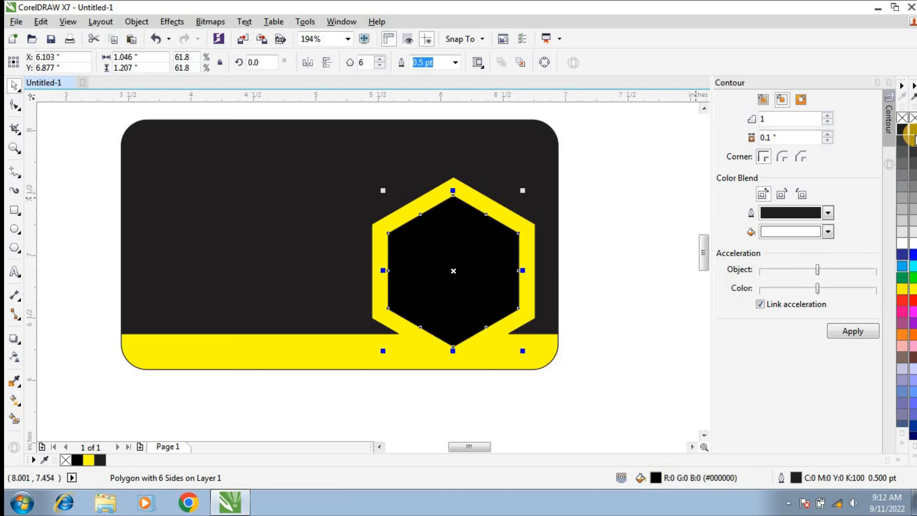
{"action": "left_click", "coordinate": [614, 271]}
{"action": "left_click", "coordinate": [455, 258]}
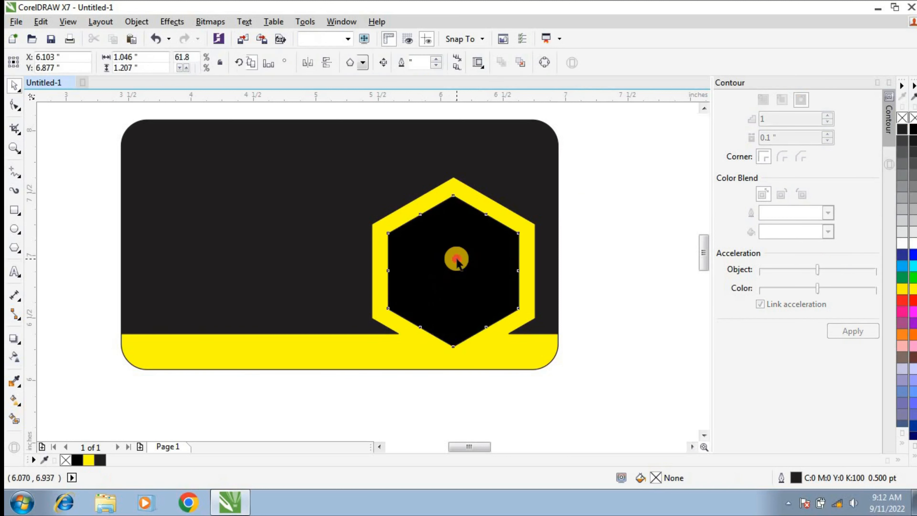
{"action": "left_click", "coordinate": [903, 134]}
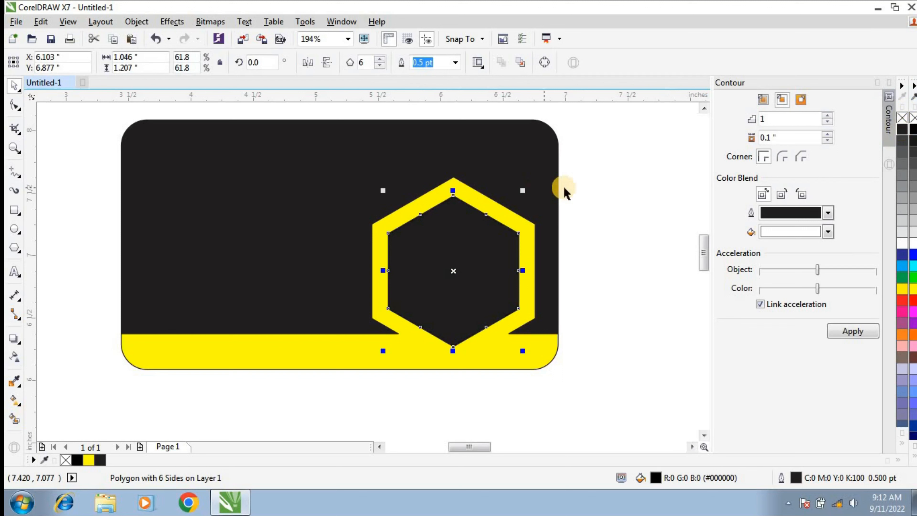
{"action": "key", "text": "Escape"}
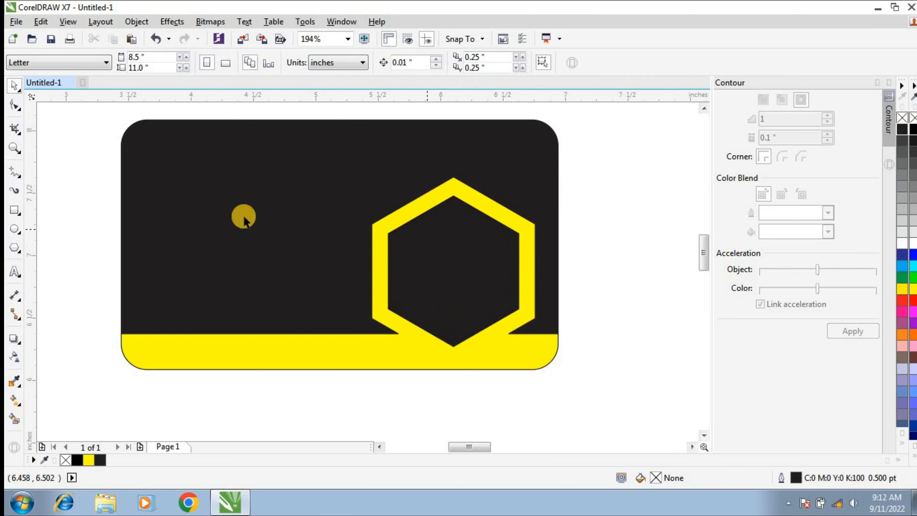
Move the prepared texts, contact icons and logo from outside the page to just below the card
{"action": "right_click", "coordinate": [202, 233]}
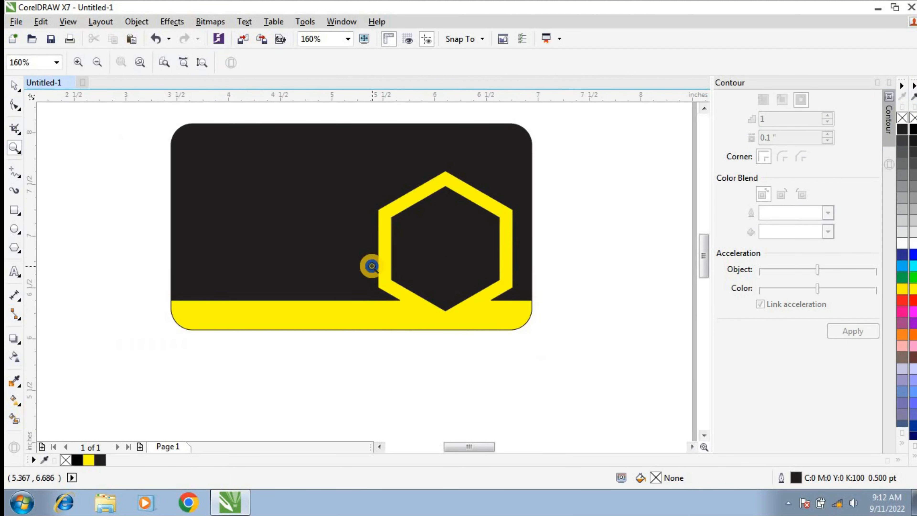
{"action": "right_click", "coordinate": [371, 266]}
{"action": "right_click", "coordinate": [491, 241]}
{"action": "right_click", "coordinate": [469, 227]}
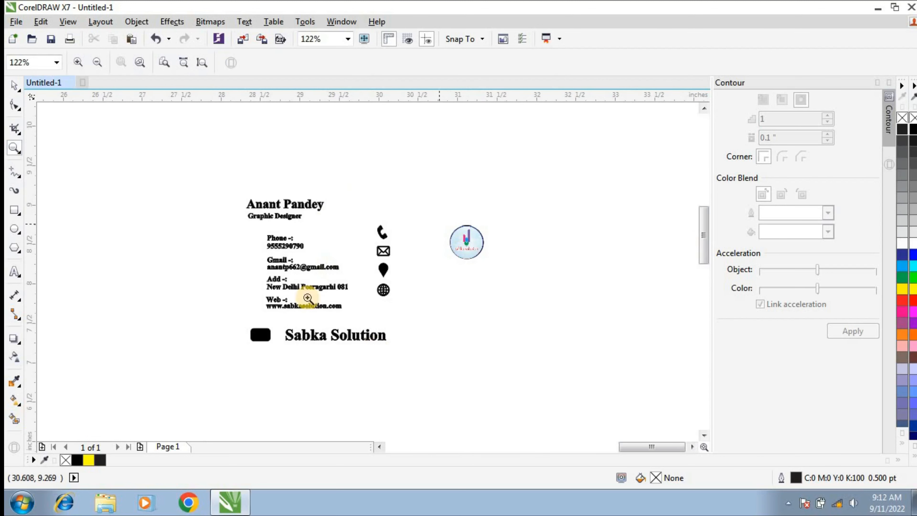
{"action": "right_click", "coordinate": [321, 182]}
{"action": "key", "text": "space"}
{"action": "left_click_drag", "start_coordinate": [565, 193], "coordinate": [713, 304]}
{"action": "left_click_drag", "start_coordinate": [627, 237], "coordinate": [324, 276]}
{"action": "left_click", "coordinate": [14, 148]}
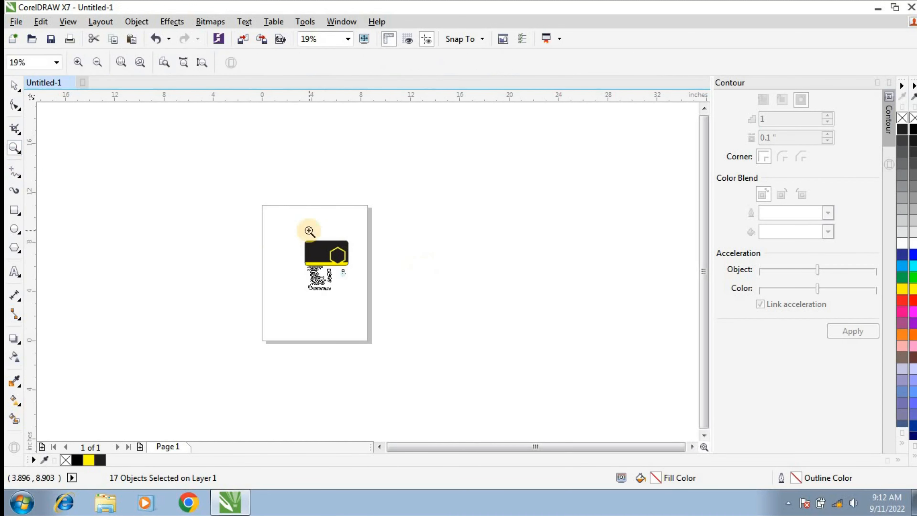
{"action": "left_click_drag", "start_coordinate": [307, 230], "coordinate": [352, 298]}
{"action": "key", "text": "space"}
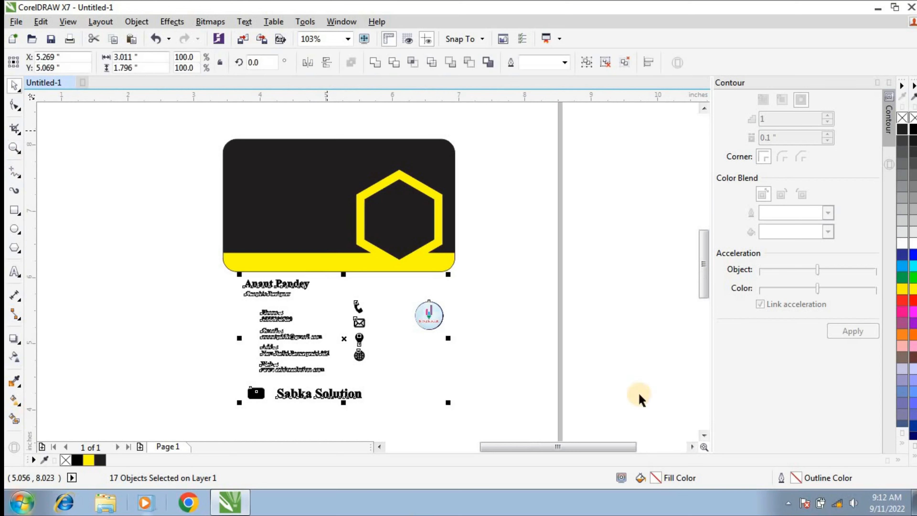
Place the name and "Graphic Designer" lines in front of the card's upper-left area and colour them yellow (Y:100)
{"action": "left_click_drag", "start_coordinate": [156, 251], "coordinate": [280, 159]}
{"action": "left_click", "coordinate": [15, 148]}
{"action": "left_click_drag", "start_coordinate": [225, 152], "coordinate": [339, 191]}
{"action": "key", "text": "space"}
{"action": "key", "text": "shift+Page_Up"}
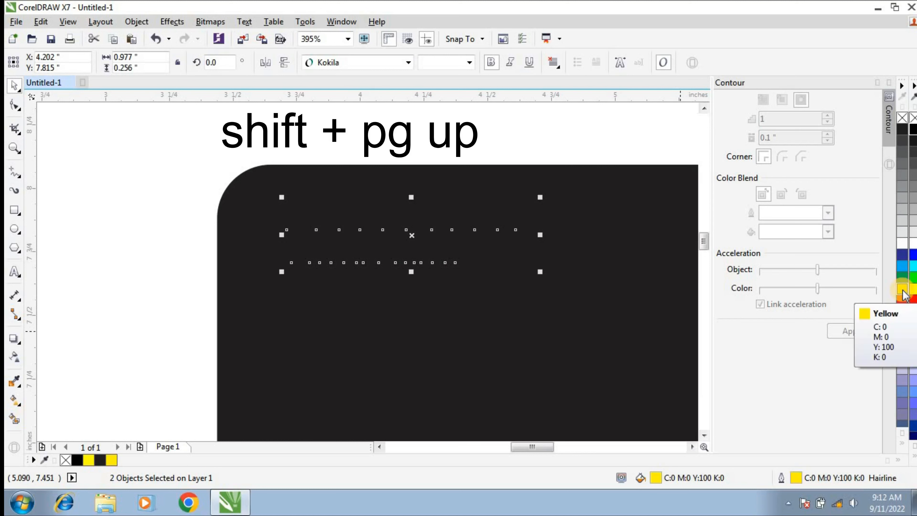
{"action": "left_click", "coordinate": [901, 289]}
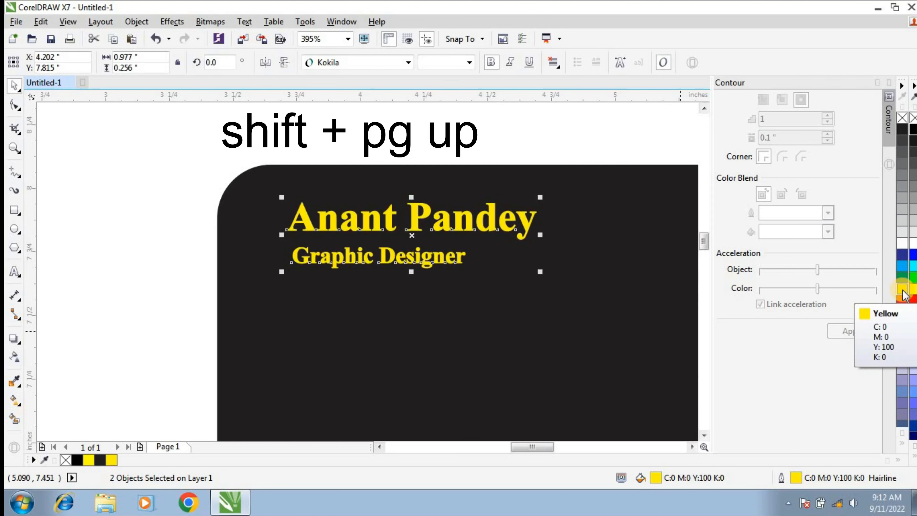
{"action": "left_click", "coordinate": [164, 215]}
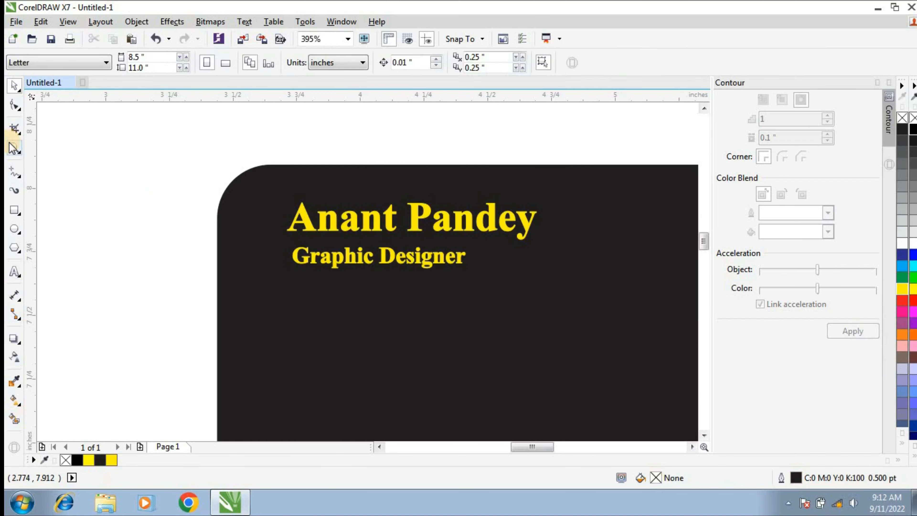
Recolour the "Graphic Designer" line's fill and outline to light grey (#E6E6E6)
{"action": "left_click", "coordinate": [13, 148]}
{"action": "right_click", "coordinate": [228, 188]}
{"action": "left_click_drag", "start_coordinate": [189, 121], "coordinate": [501, 286]}
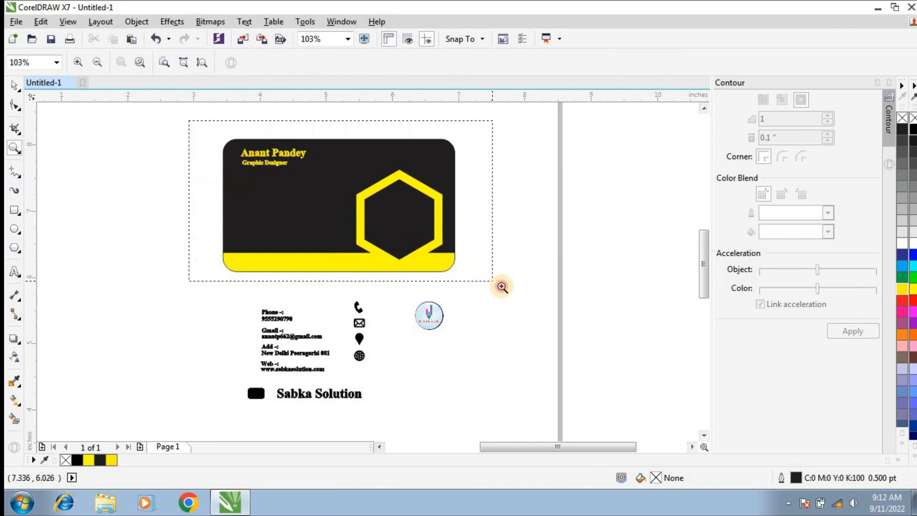
{"action": "key", "text": "space"}
{"action": "left_click", "coordinate": [241, 158]}
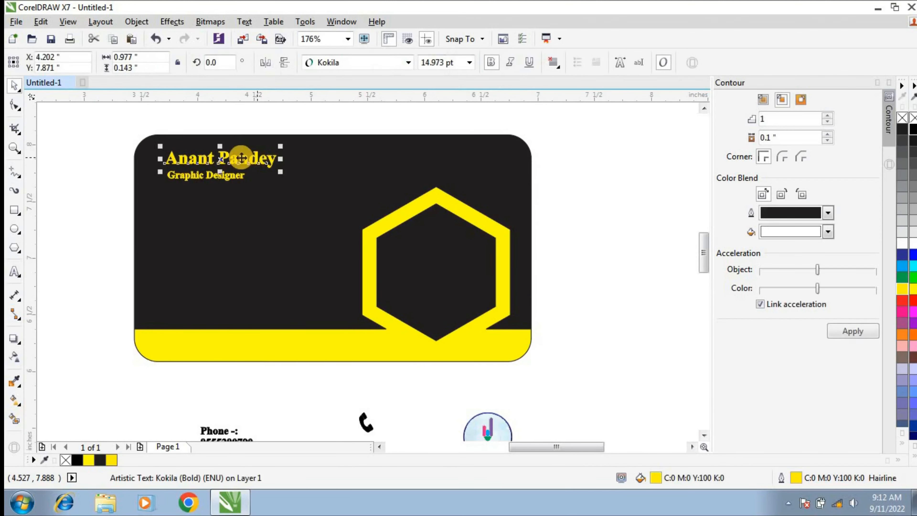
{"action": "left_click", "coordinate": [52, 159]}
{"action": "left_click", "coordinate": [210, 176]}
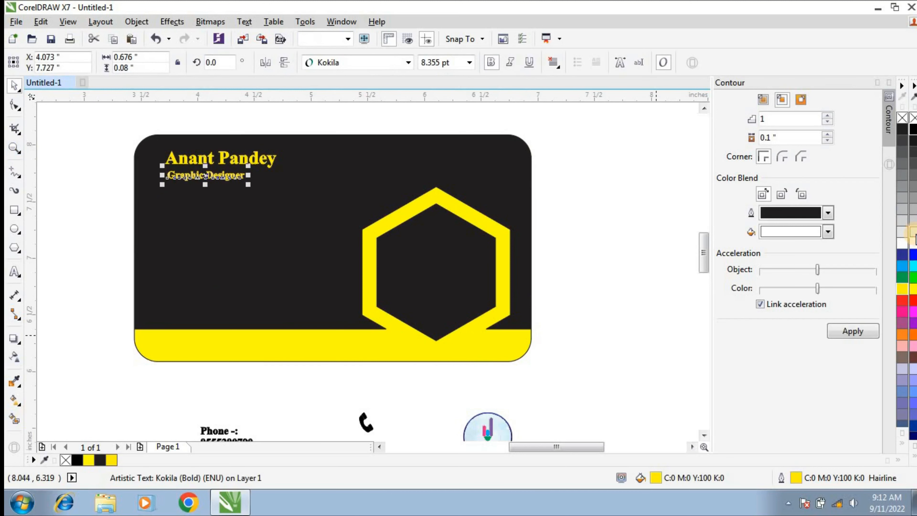
{"action": "left_click", "coordinate": [902, 231]}
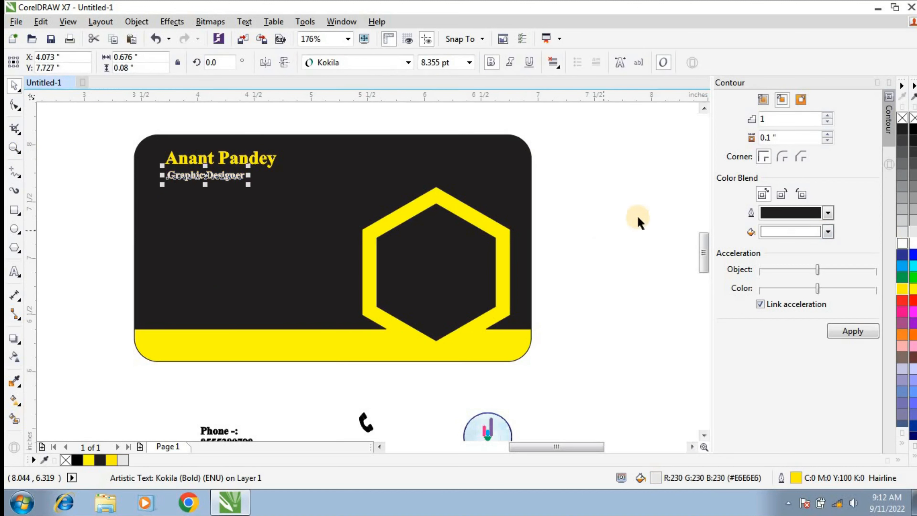
{"action": "left_click", "coordinate": [131, 143]}
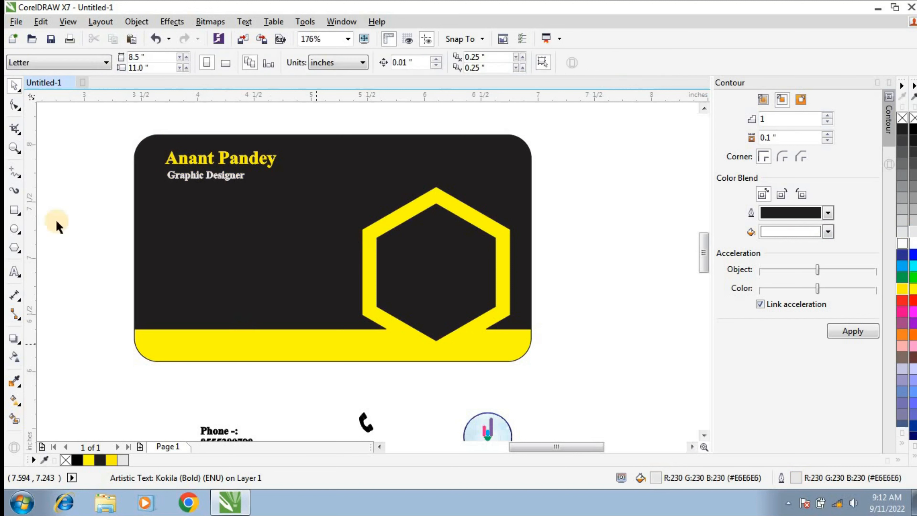
{"action": "left_click", "coordinate": [14, 147]}
{"action": "scroll", "coordinate": [240, 206], "scroll_direction": "down", "scroll_amount": 2}
{"action": "left_click_drag", "start_coordinate": [180, 120], "coordinate": [521, 429]}
{"action": "key", "text": "space"}
{"action": "left_click", "coordinate": [461, 322]}
{"action": "left_click_drag", "start_coordinate": [461, 323], "coordinate": [451, 241]}
{"action": "left_click_drag", "start_coordinate": [417, 204], "coordinate": [418, 201]}
{"action": "left_click", "coordinate": [419, 201]}
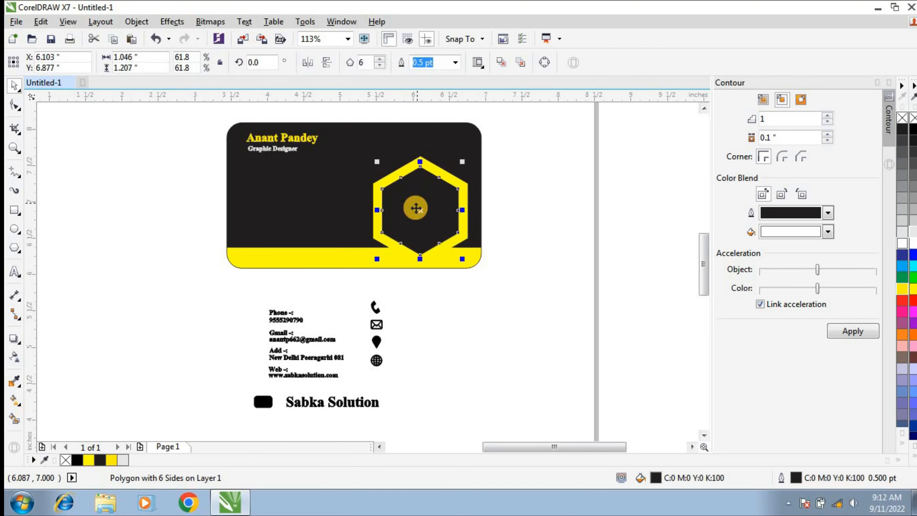
{"action": "left_click", "coordinate": [425, 209]}
{"action": "left_click", "coordinate": [645, 244]}
{"action": "key", "text": "ctrl+z"}
{"action": "key", "text": "ctrl+z"}
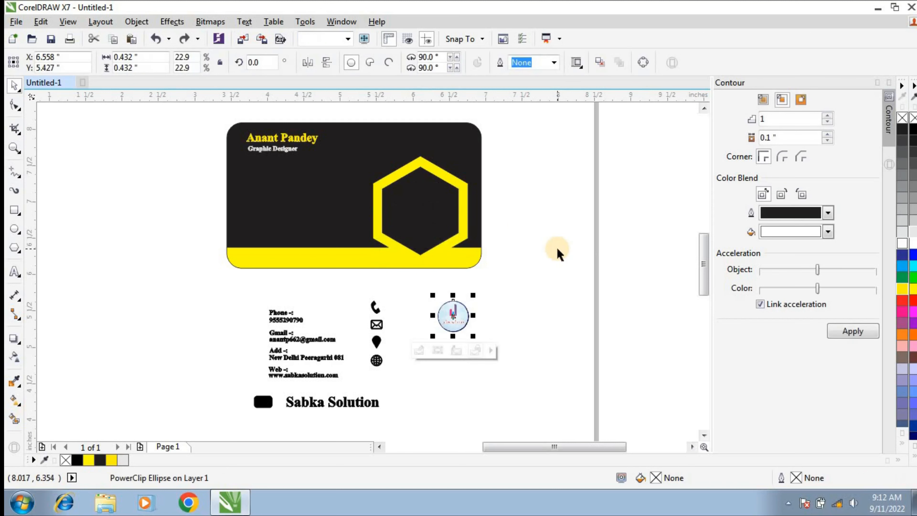
Place the circular logo in front at the centre of the hexagon and enlarge it to about 0.778 inch across
{"action": "left_click", "coordinate": [523, 303]}
{"action": "left_click_drag", "start_coordinate": [452, 314], "coordinate": [424, 212]}
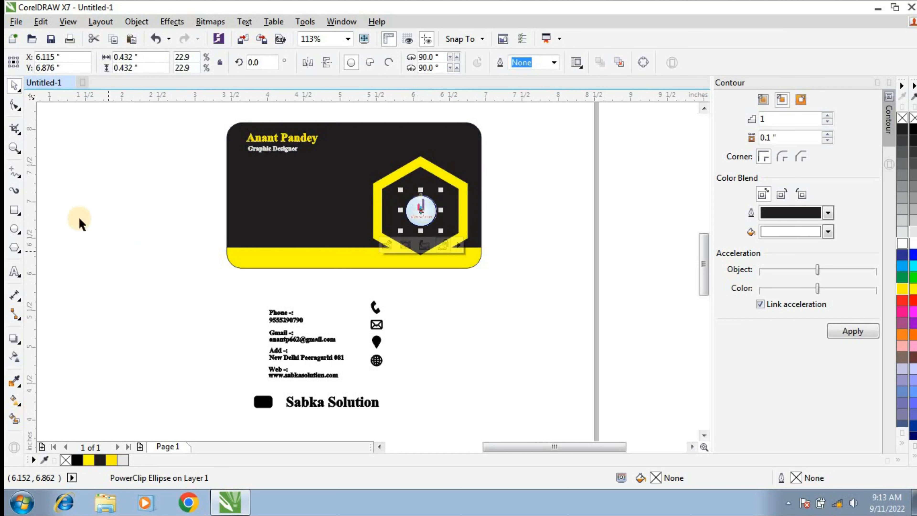
{"action": "key", "text": "shift+Page_Up"}
{"action": "left_click", "coordinate": [15, 148]}
{"action": "left_click", "coordinate": [403, 218]}
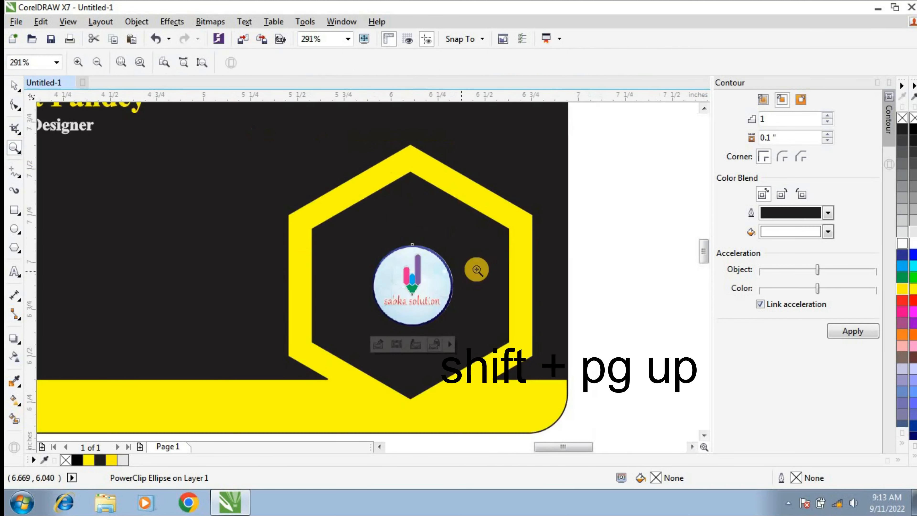
{"action": "key", "text": "space"}
{"action": "left_click_drag", "start_coordinate": [457, 241], "coordinate": [490, 207]}
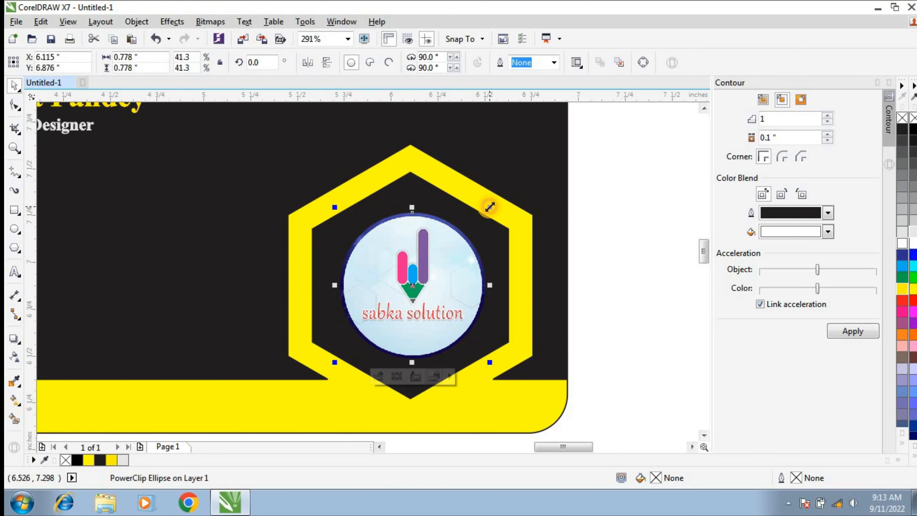
Place the phone, Gmail, address and web text lines in front of the card below the job title, coloured white
{"action": "left_click", "coordinate": [13, 148]}
{"action": "right_click", "coordinate": [249, 168]}
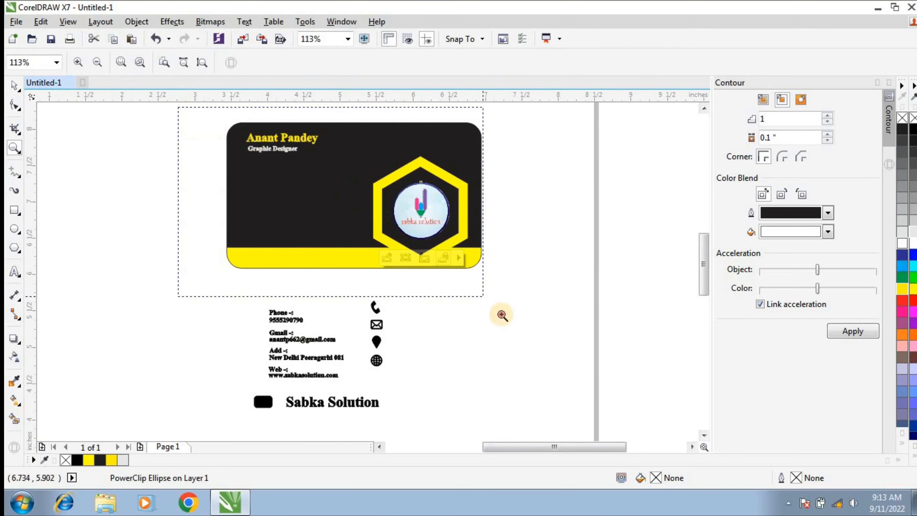
{"action": "scroll", "coordinate": [552, 401], "scroll_direction": "up", "scroll_amount": 1}
{"action": "key", "text": "space"}
{"action": "left_click", "coordinate": [192, 307]}
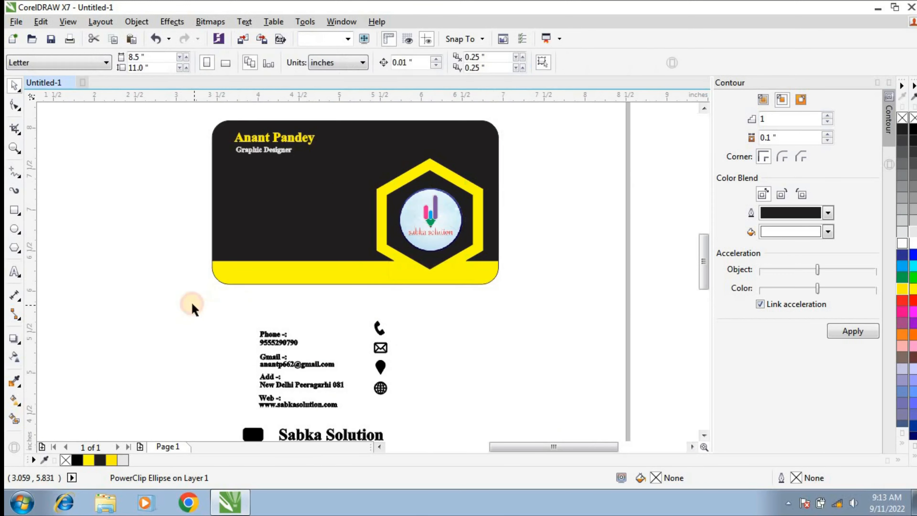
{"action": "left_click_drag", "start_coordinate": [192, 304], "coordinate": [356, 416]}
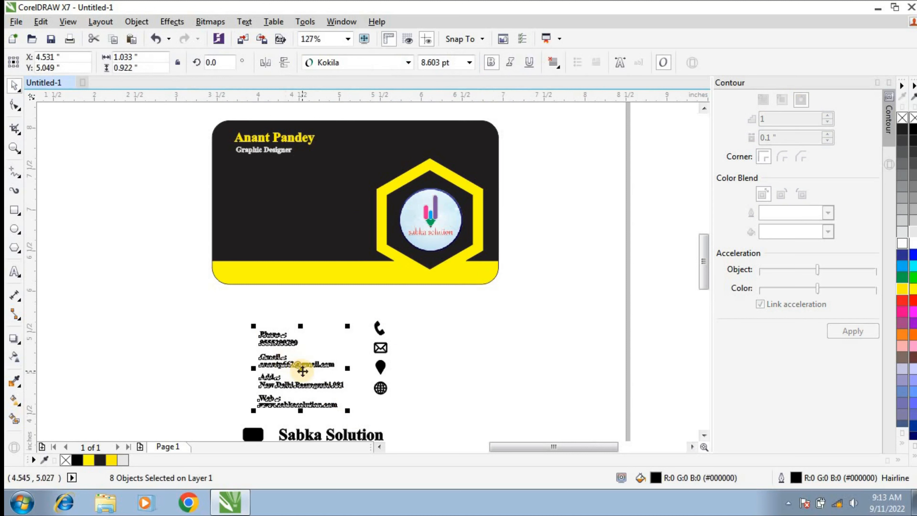
{"action": "left_click_drag", "start_coordinate": [303, 366], "coordinate": [280, 207]}
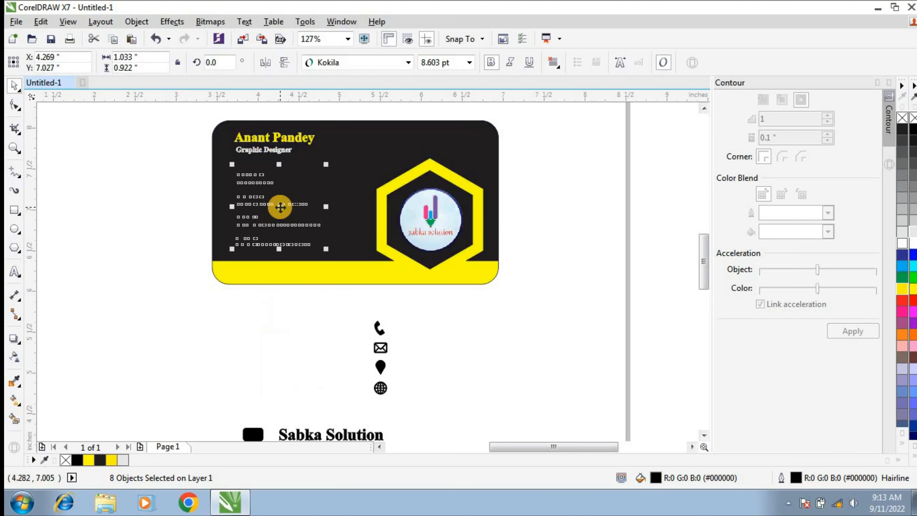
{"action": "key", "text": "shift+Page_Up"}
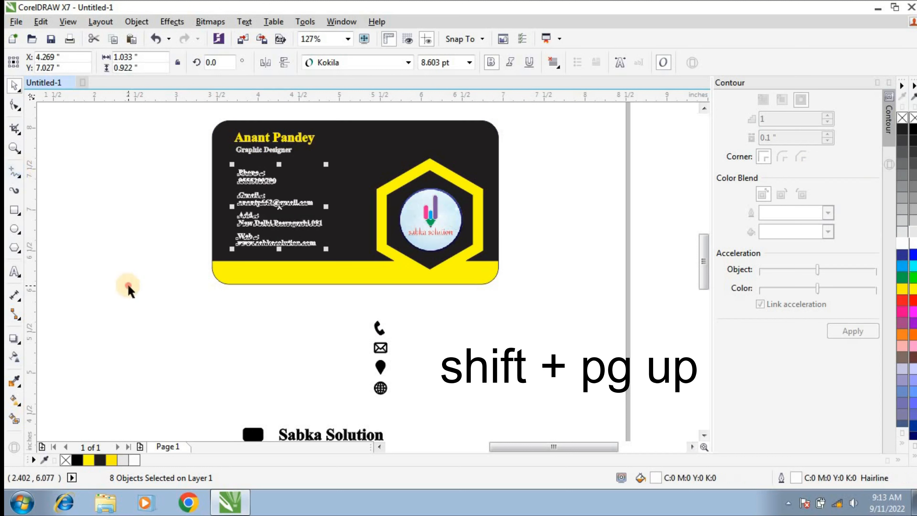
{"action": "left_click", "coordinate": [333, 325]}
Place the four contact icons in front of the card beside their matching lines, with yellow (#FFFF00) fill and outline
{"action": "left_click_drag", "start_coordinate": [311, 311], "coordinate": [446, 430]}
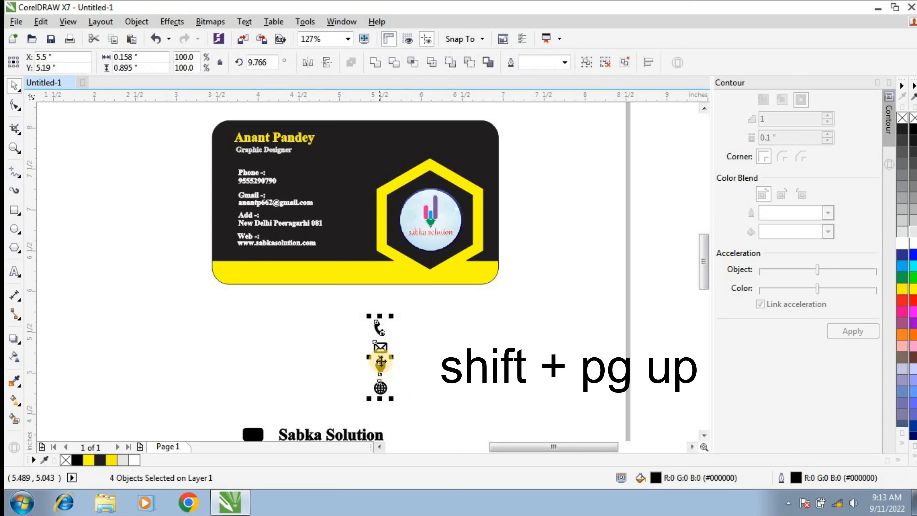
{"action": "left_click_drag", "start_coordinate": [380, 367], "coordinate": [223, 217]}
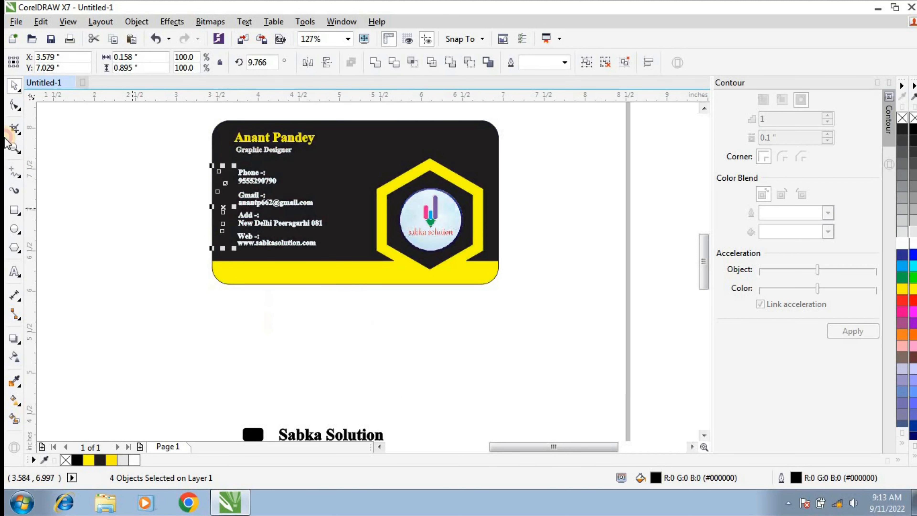
{"action": "left_click", "coordinate": [14, 148]}
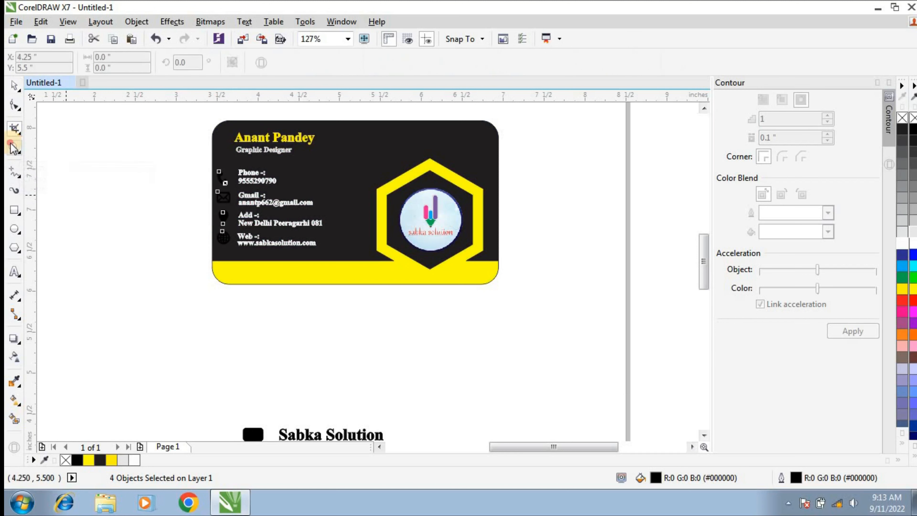
{"action": "left_click", "coordinate": [300, 260]}
{"action": "key", "text": "space"}
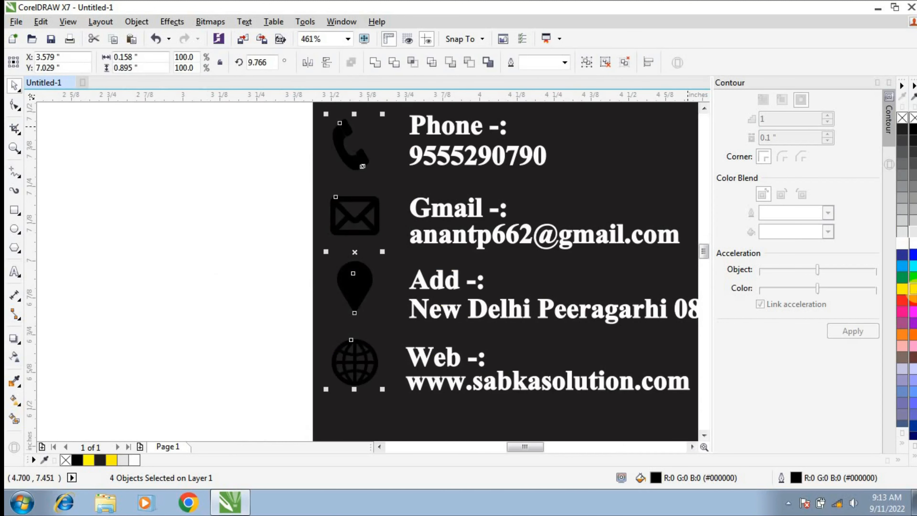
{"action": "left_click", "coordinate": [912, 289]}
{"action": "right_click", "coordinate": [912, 289]}
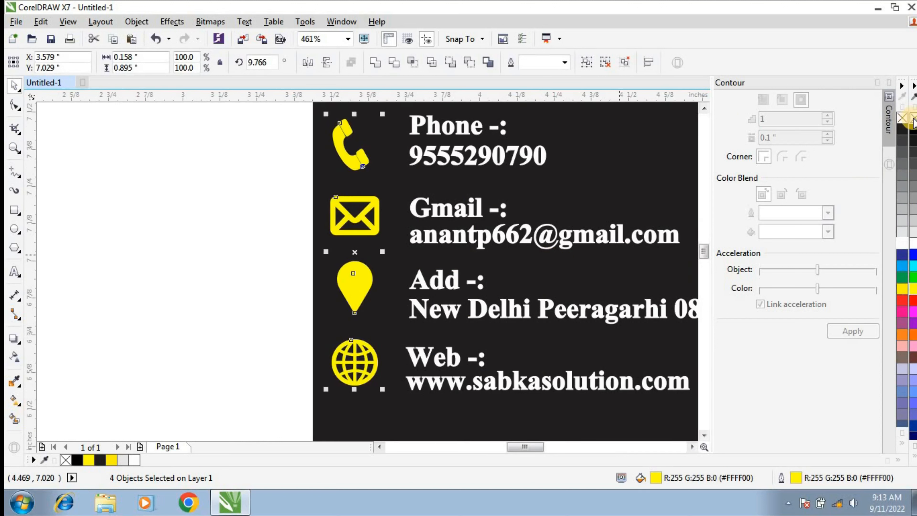
Recolour the location pin's inner circle to a dark fill that matches the card background
{"action": "left_click", "coordinate": [352, 281], "text": "ctrl"}
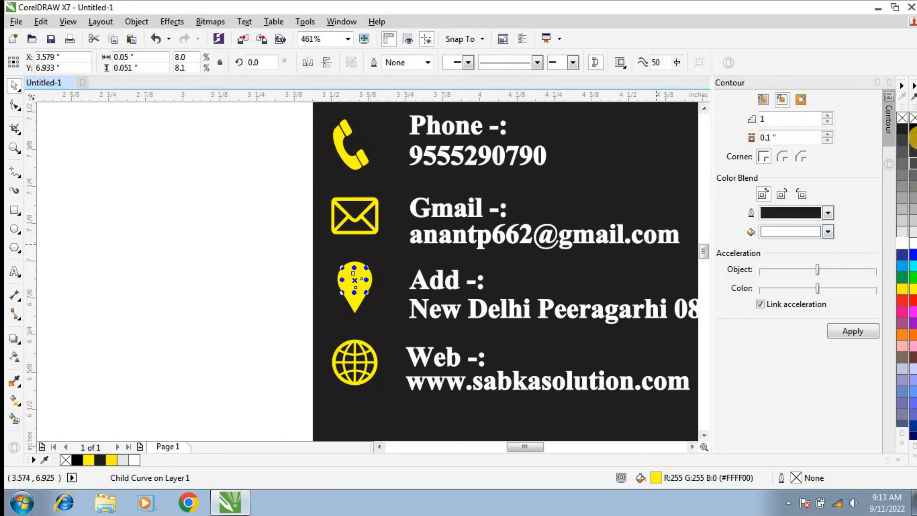
{"action": "left_click", "coordinate": [258, 303]}
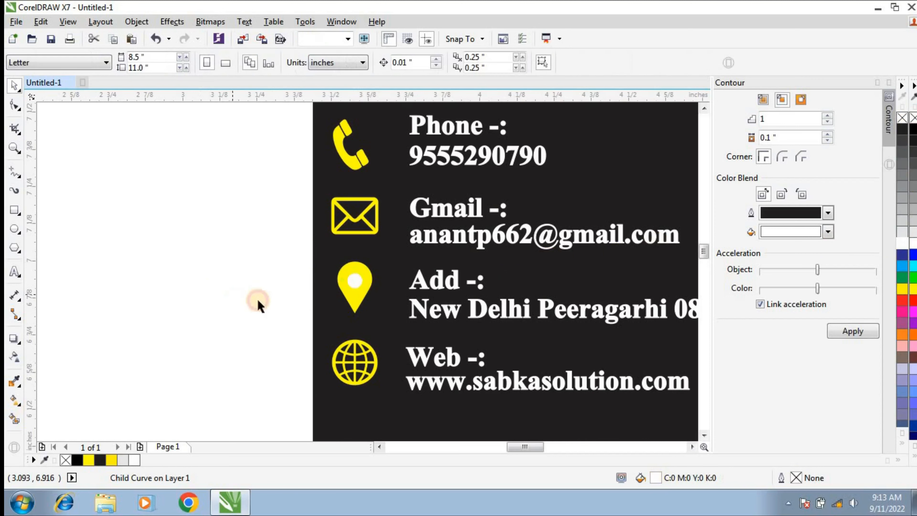
{"action": "left_click", "coordinate": [356, 288], "text": "ctrl"}
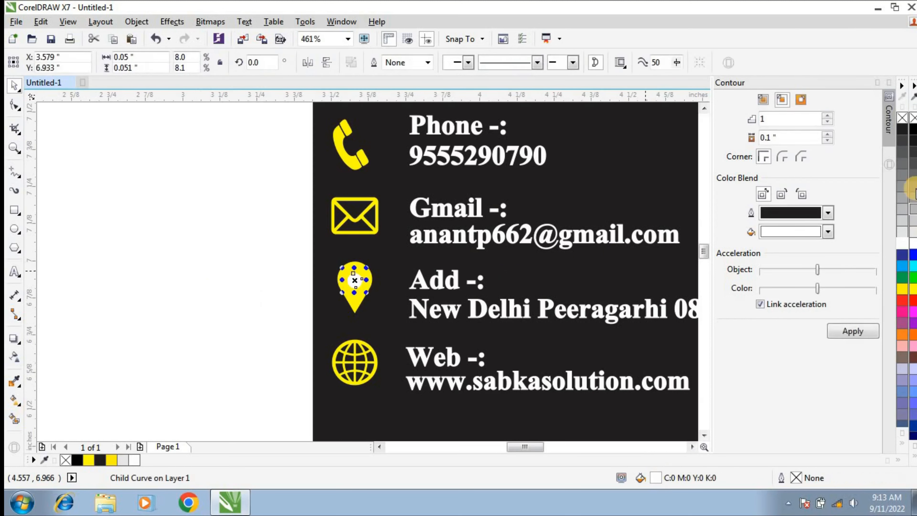
{"action": "left_click", "coordinate": [227, 263]}
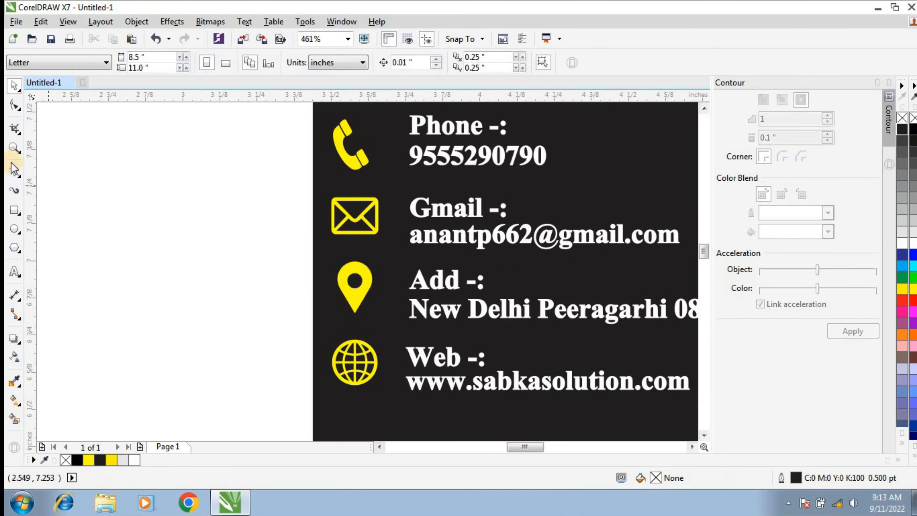
Shift the four contact icons and their text lines together slightly to the right on the card
{"action": "left_click", "coordinate": [14, 148]}
{"action": "scroll", "coordinate": [187, 231], "scroll_direction": "down", "scroll_amount": 5}
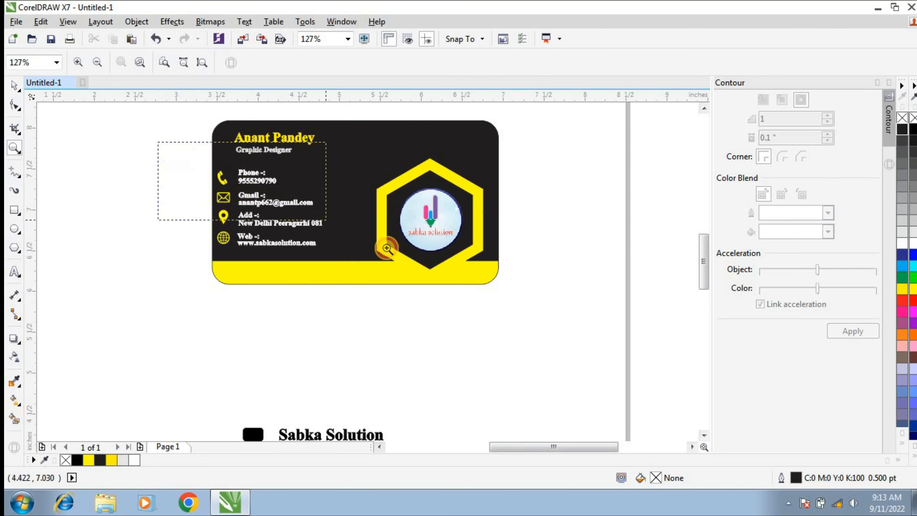
{"action": "left_click_drag", "start_coordinate": [158, 140], "coordinate": [426, 279]}
{"action": "key", "text": "space"}
{"action": "left_click_drag", "start_coordinate": [74, 138], "coordinate": [509, 383]}
{"action": "left_click_drag", "start_coordinate": [295, 255], "coordinate": [317, 251]}
{"action": "left_click", "coordinate": [317, 250]}
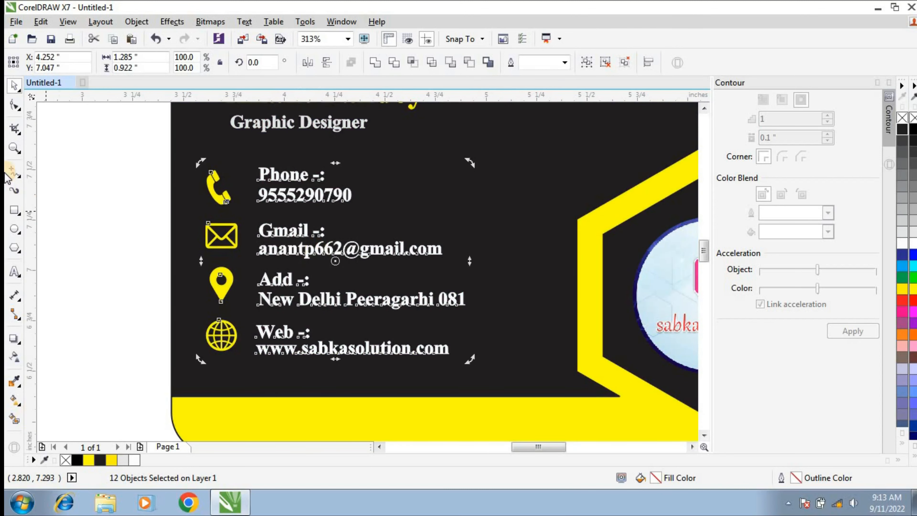
{"action": "left_click", "coordinate": [14, 147]}
{"action": "right_click", "coordinate": [127, 199]}
{"action": "key", "text": "space"}
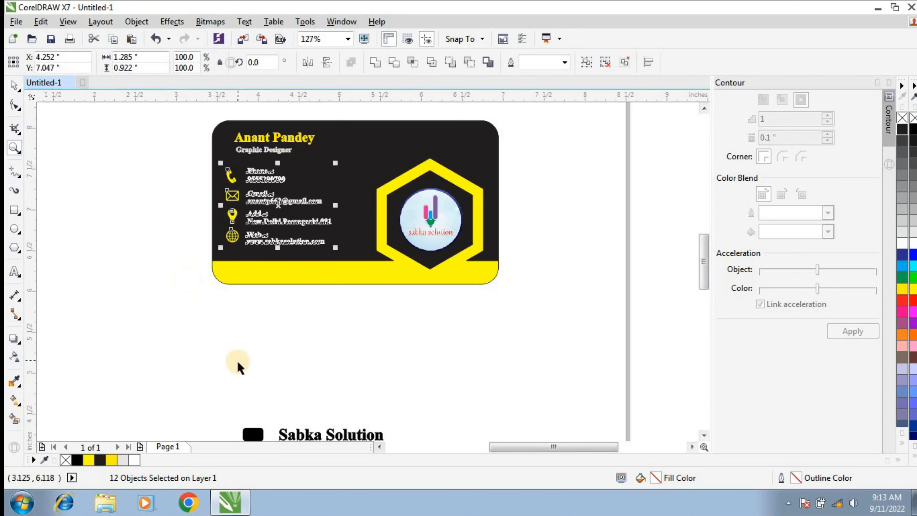
Move the "Sabka Solution" text and its YouTube icon from below the card onto the yellow band
{"action": "left_click", "coordinate": [704, 436]}
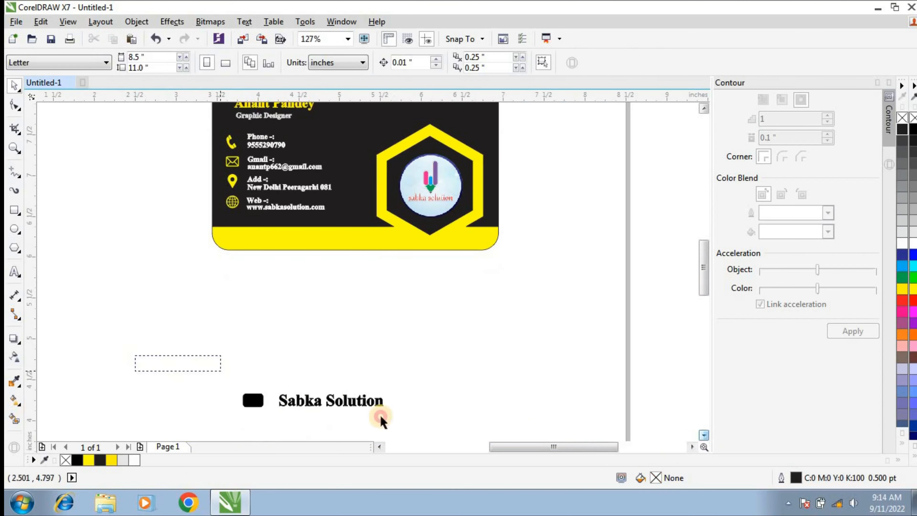
{"action": "left_click", "coordinate": [332, 398]}
{"action": "left_click_drag", "start_coordinate": [332, 399], "coordinate": [325, 240]}
{"action": "left_click", "coordinate": [13, 148]}
{"action": "left_click", "coordinate": [332, 237]}
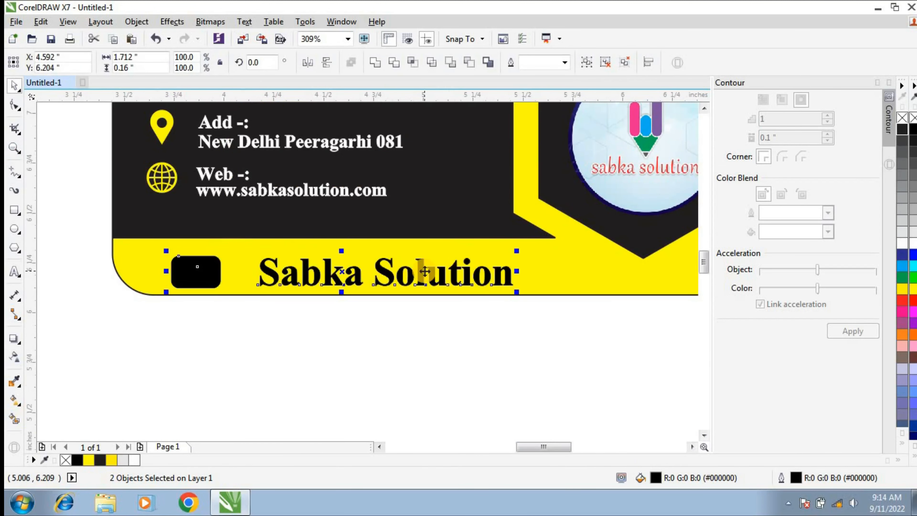
{"action": "left_click", "coordinate": [302, 343]}
Fill the YouTube icon's play triangle white and its rounded rectangle red
{"action": "left_click", "coordinate": [196, 271]}
{"action": "left_click", "coordinate": [196, 271], "text": "ctrl"}
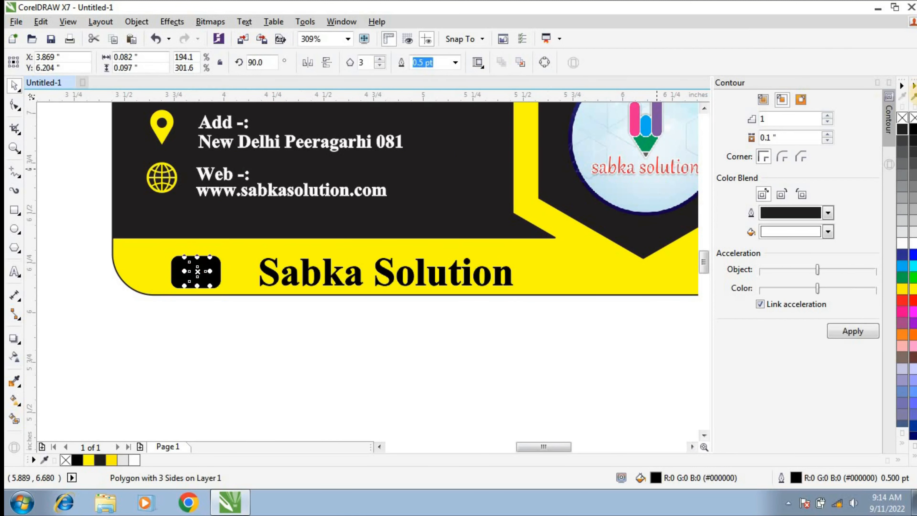
{"action": "left_click", "coordinate": [301, 384]}
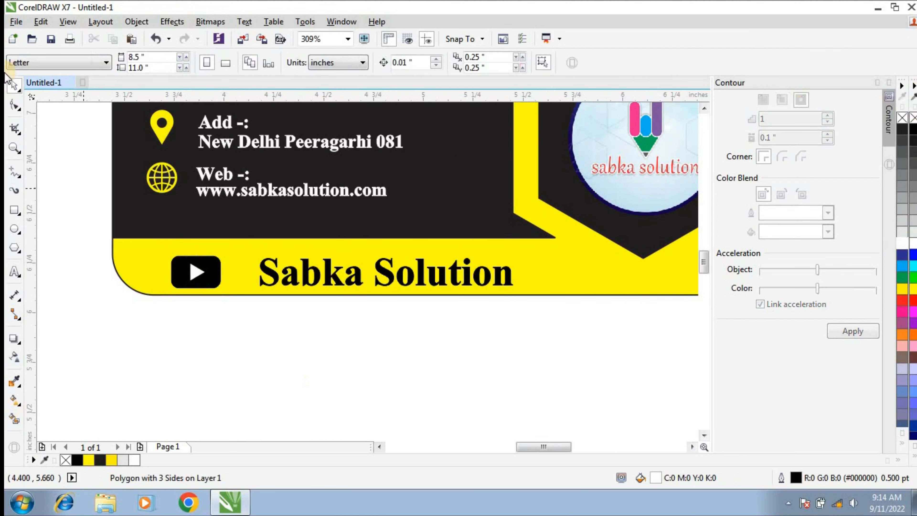
{"action": "left_click", "coordinate": [179, 272], "text": "ctrl"}
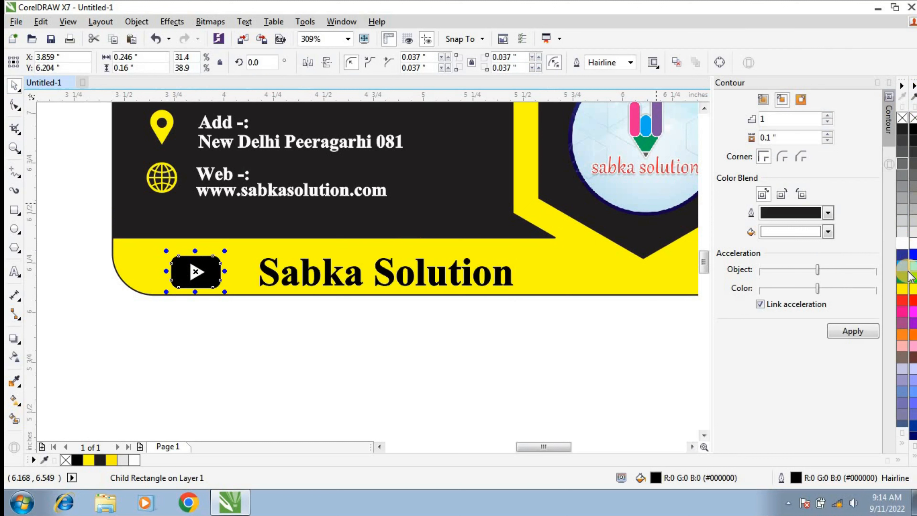
{"action": "left_click", "coordinate": [900, 302]}
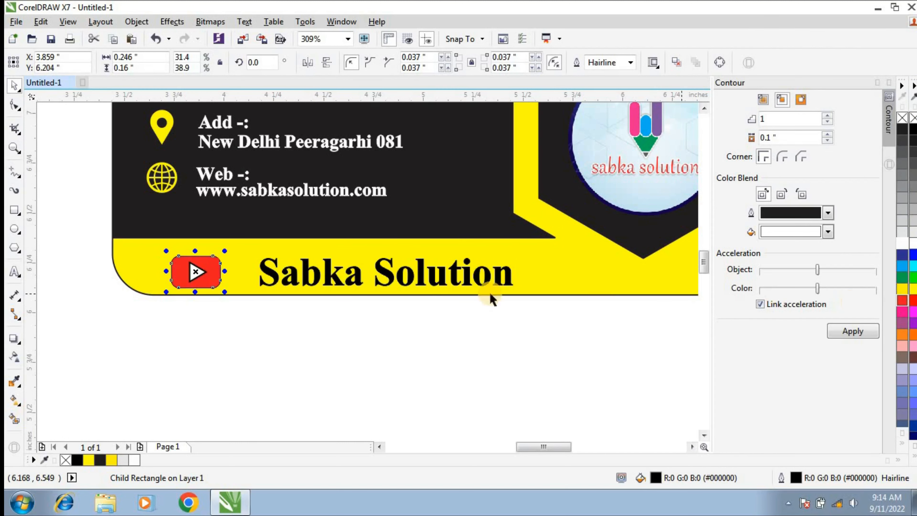
{"action": "left_click", "coordinate": [164, 344]}
Remove the outline from the YouTube icon's play triangle and rounded rectangle
{"action": "left_click", "coordinate": [198, 274]}
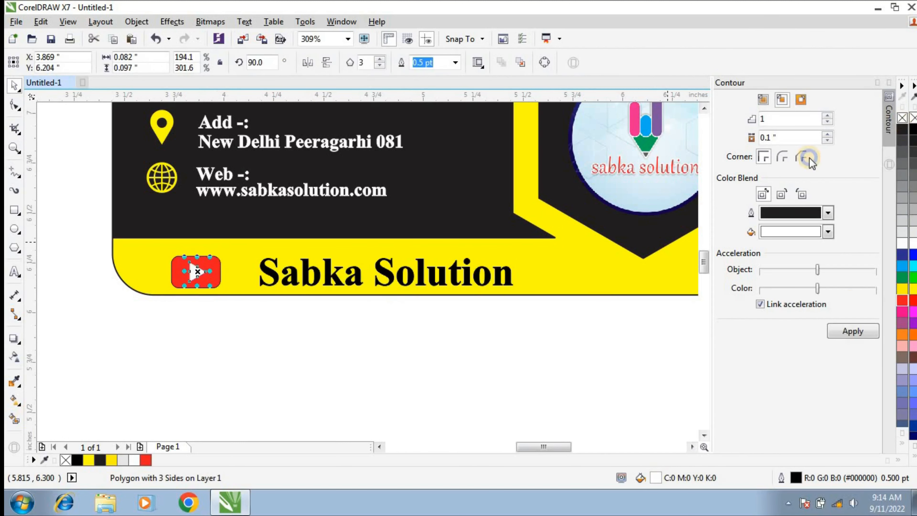
{"action": "left_click", "coordinate": [268, 307]}
{"action": "left_click_drag", "start_coordinate": [66, 243], "coordinate": [258, 322]}
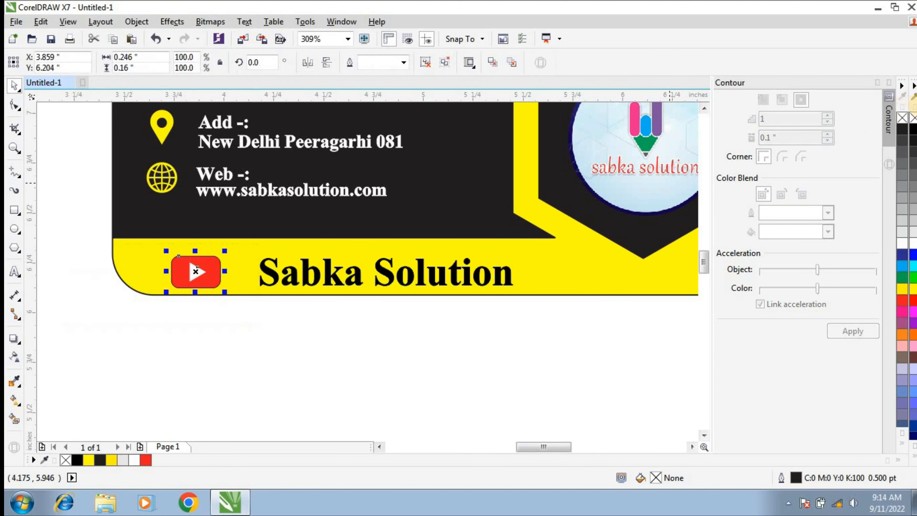
{"action": "left_click", "coordinate": [193, 304]}
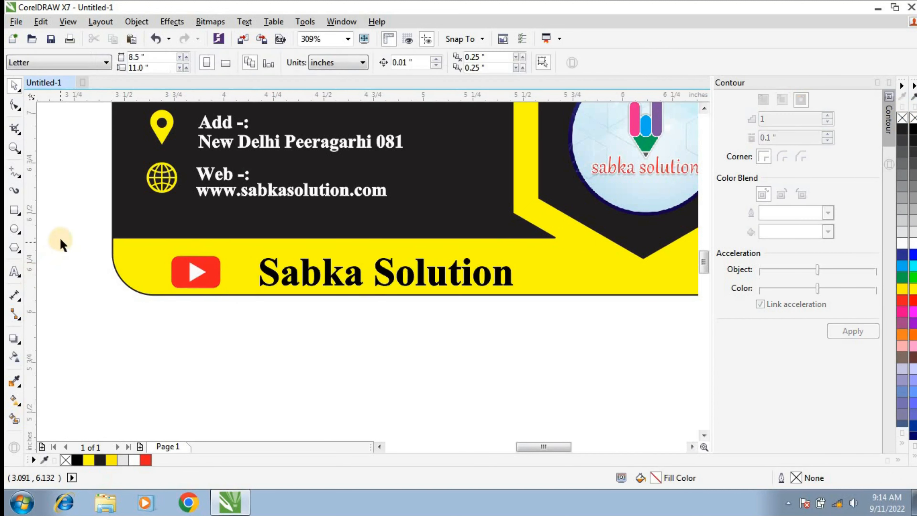
Reposition the YouTube icon and "Sabka Solution" text together within the yellow band, centred at about X 4.74, Y 6.224 inches
{"action": "left_click_drag", "start_coordinate": [61, 242], "coordinate": [476, 314]}
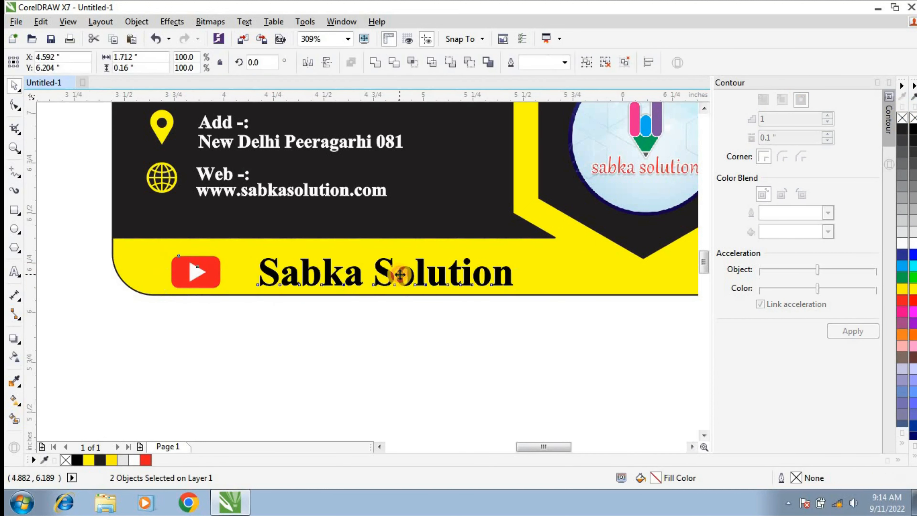
{"action": "left_click_drag", "start_coordinate": [400, 274], "coordinate": [395, 267]}
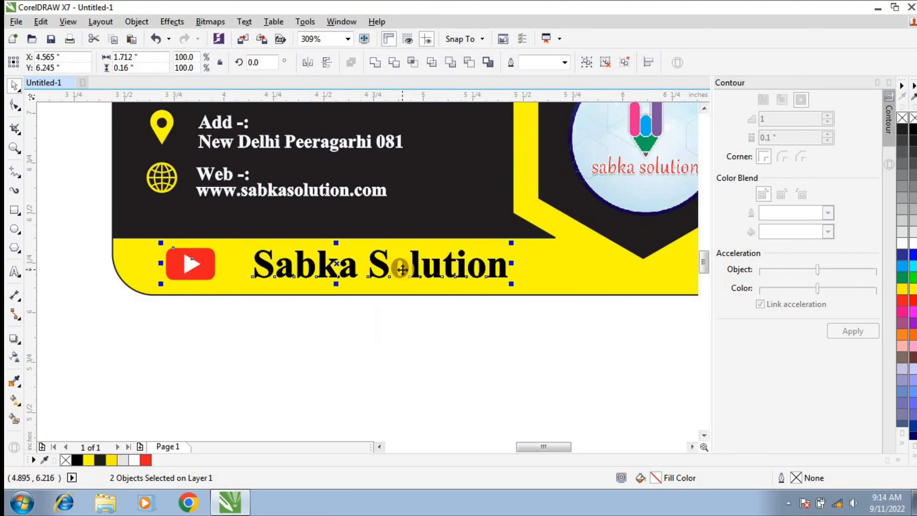
{"action": "left_click_drag", "start_coordinate": [335, 260], "coordinate": [371, 264]}
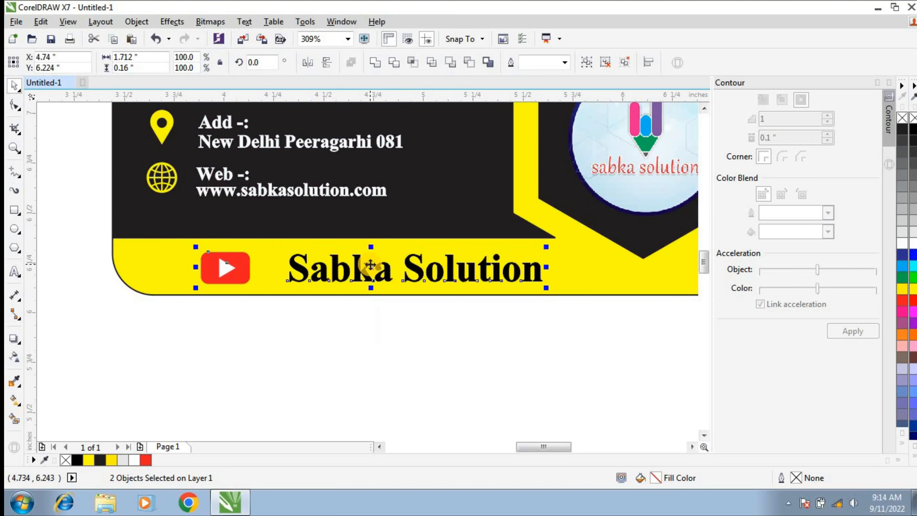
{"action": "left_click", "coordinate": [15, 148]}
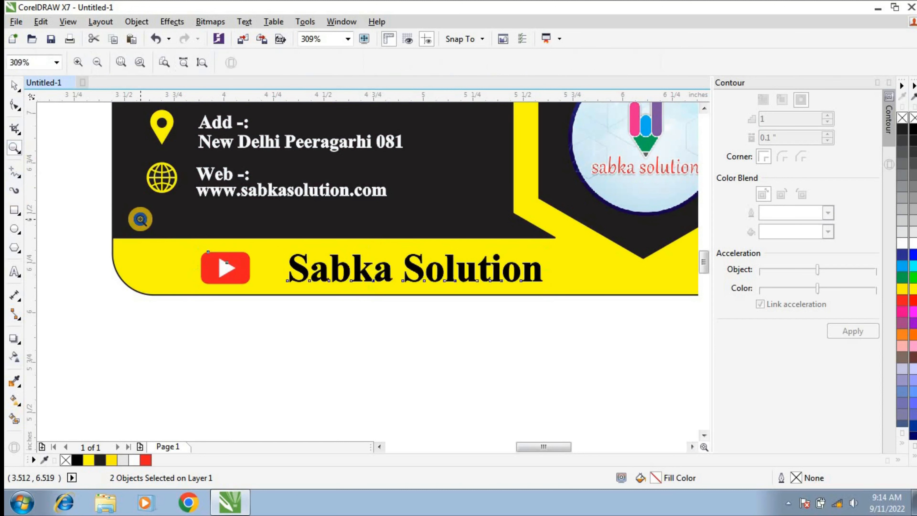
{"action": "scroll", "coordinate": [224, 151], "scroll_direction": "down", "scroll_amount": 5}
{"action": "left_click_drag", "start_coordinate": [215, 114], "coordinate": [469, 279]}
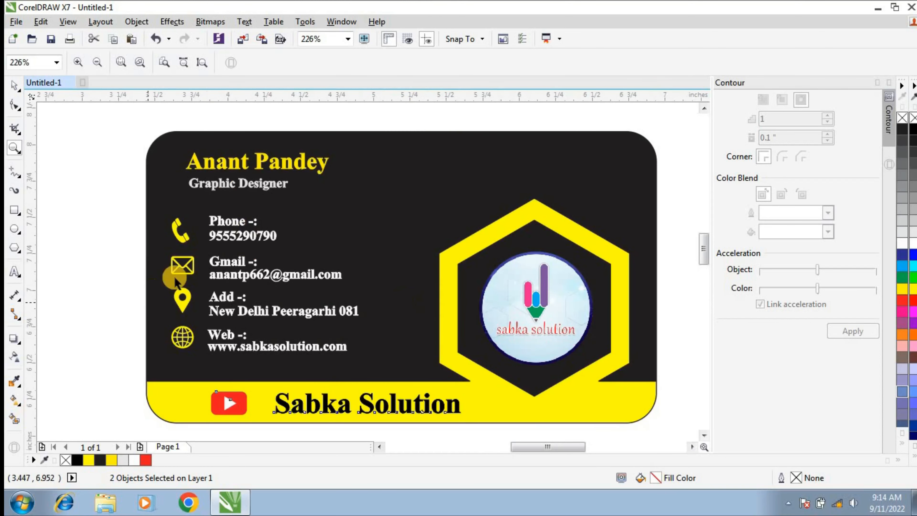
{"action": "key", "text": "space"}
Draw a thin rectangle about 1.005 by 0.014 inch beneath "Graphic Designer" and fill it white
{"action": "left_click", "coordinate": [12, 148]}
{"action": "left_click_drag", "start_coordinate": [123, 123], "coordinate": [361, 210]}
{"action": "key", "text": "space"}
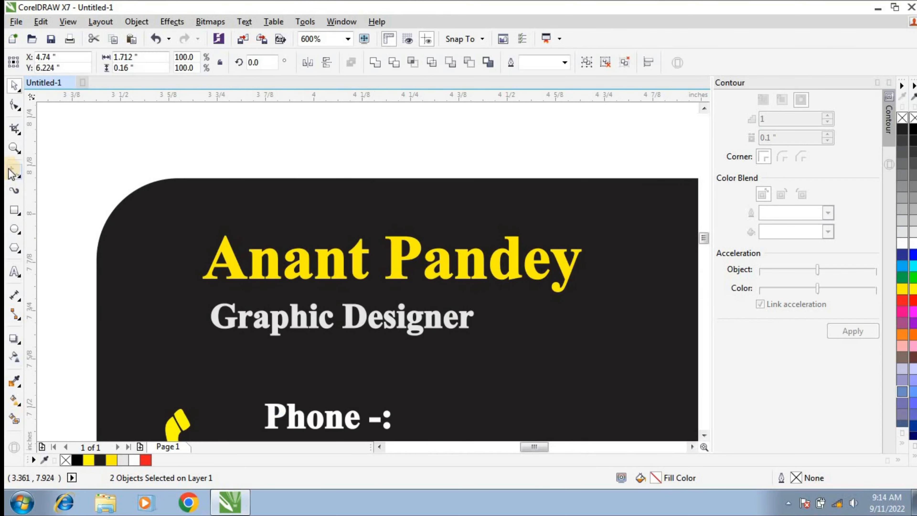
{"action": "left_click", "coordinate": [13, 210]}
{"action": "left_click_drag", "start_coordinate": [198, 338], "coordinate": [585, 343]}
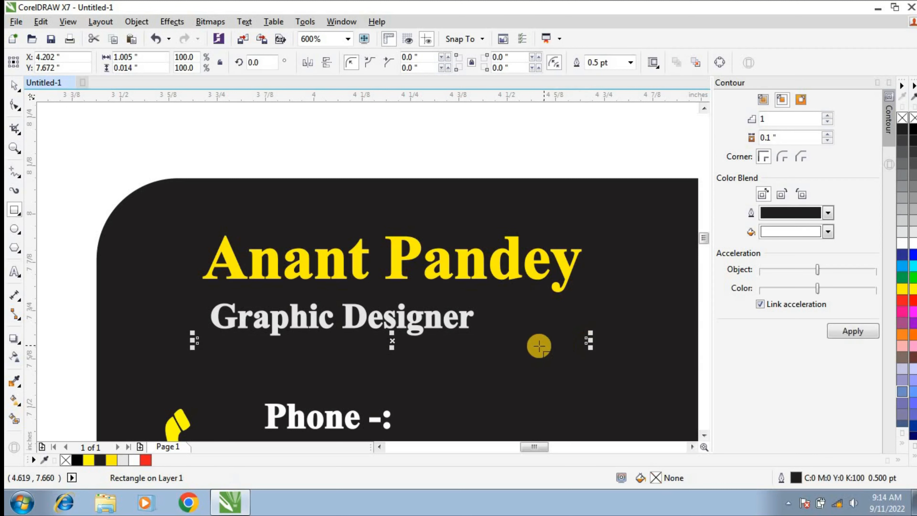
{"action": "left_click", "coordinate": [902, 243]}
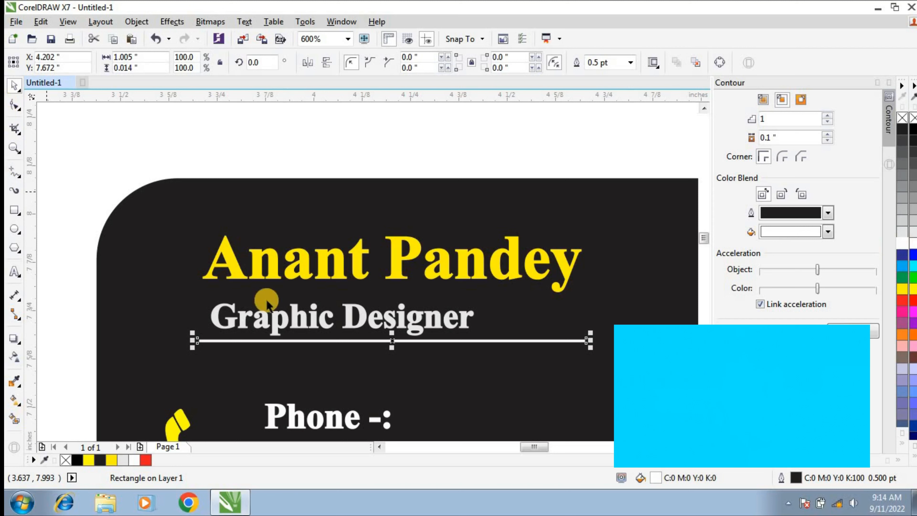
Shorten the white underline bar to about 0.805 inch wide and thicken it to about 0.018 inch
{"action": "left_click", "coordinate": [10, 148]}
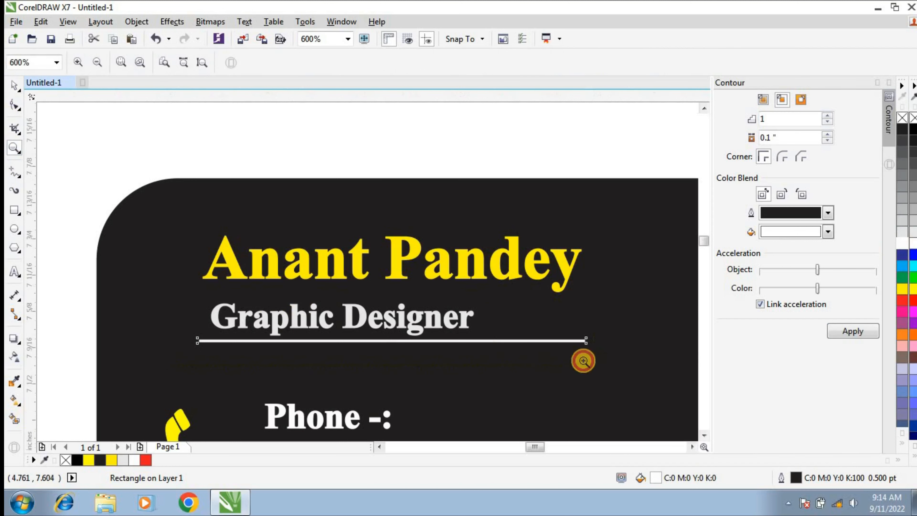
{"action": "left_click", "coordinate": [502, 325]}
{"action": "key", "text": "space"}
{"action": "left_click_drag", "start_coordinate": [673, 285], "coordinate": [552, 285]}
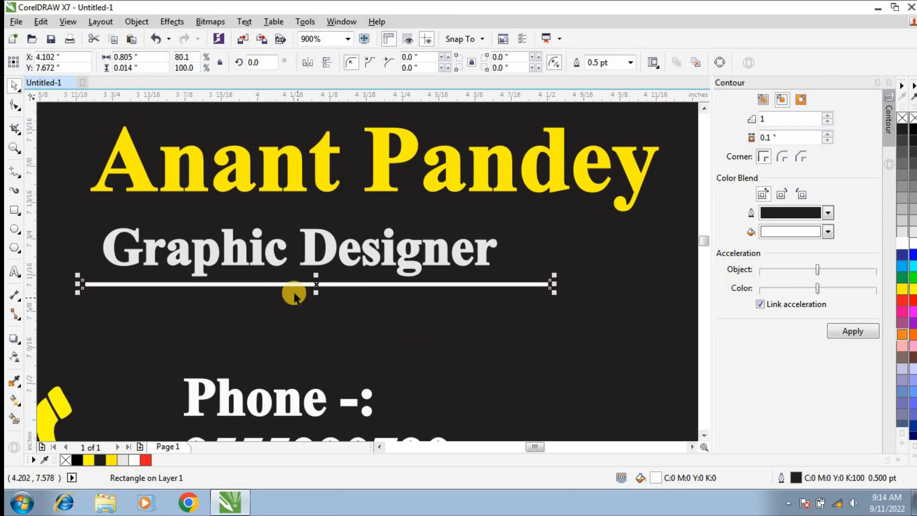
{"action": "left_click_drag", "start_coordinate": [314, 293], "coordinate": [323, 295]}
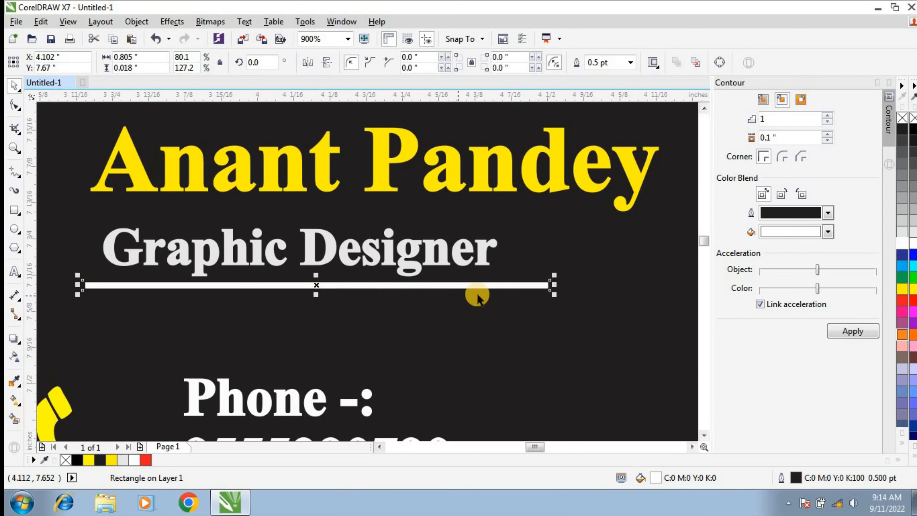
Copy the white bar as a 0.425-inch-wide piece over its left part, filled yellow with no outline
{"action": "left_click_drag", "start_coordinate": [555, 286], "coordinate": [335, 282]}
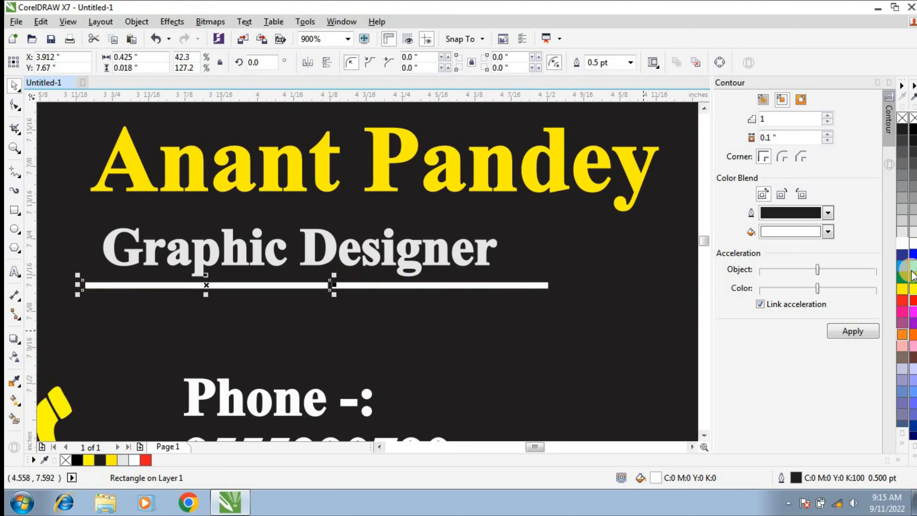
{"action": "left_click", "coordinate": [901, 289]}
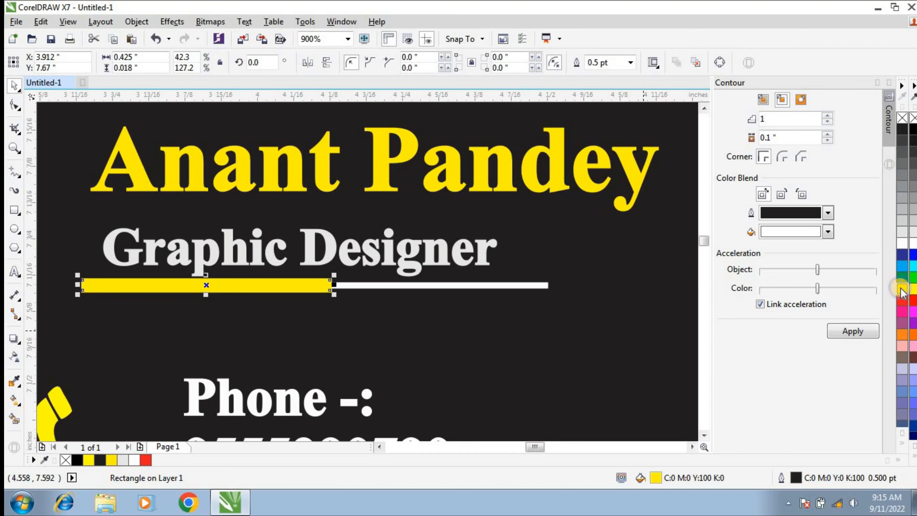
{"action": "right_click", "coordinate": [902, 117]}
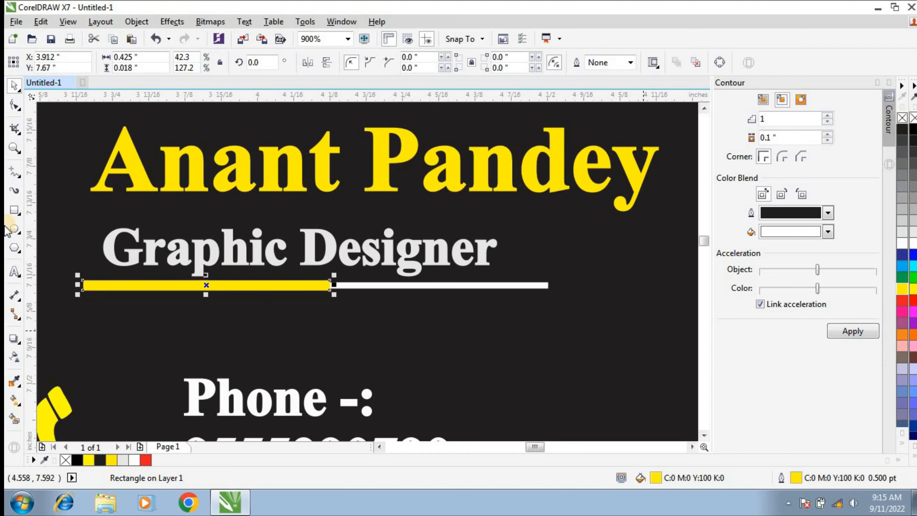
{"action": "left_click", "coordinate": [14, 148]}
{"action": "right_click", "coordinate": [301, 270]}
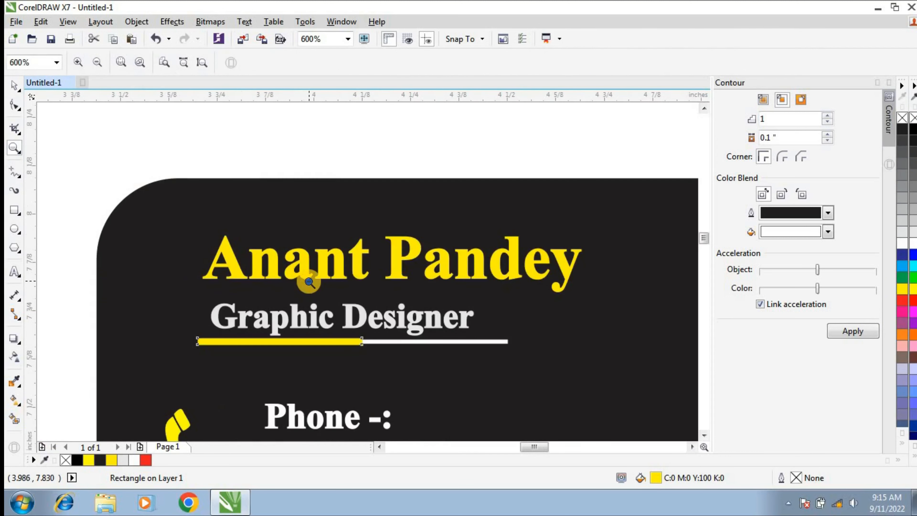
{"action": "scroll", "coordinate": [308, 281], "scroll_direction": "down", "scroll_amount": 3}
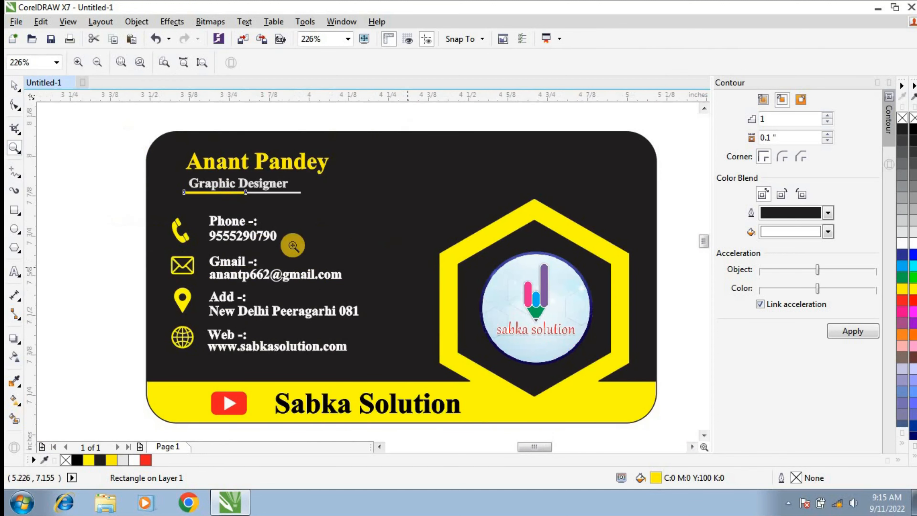
Nudge the yellow and white underline bars together slightly down below the job title, to Y 7.66 inches
{"action": "scroll", "coordinate": [159, 134], "scroll_direction": "up", "scroll_amount": 2}
{"action": "key", "text": "space"}
{"action": "left_click_drag", "start_coordinate": [75, 231], "coordinate": [540, 292]}
{"action": "key", "text": "Down"}
{"action": "key", "text": "Down"}
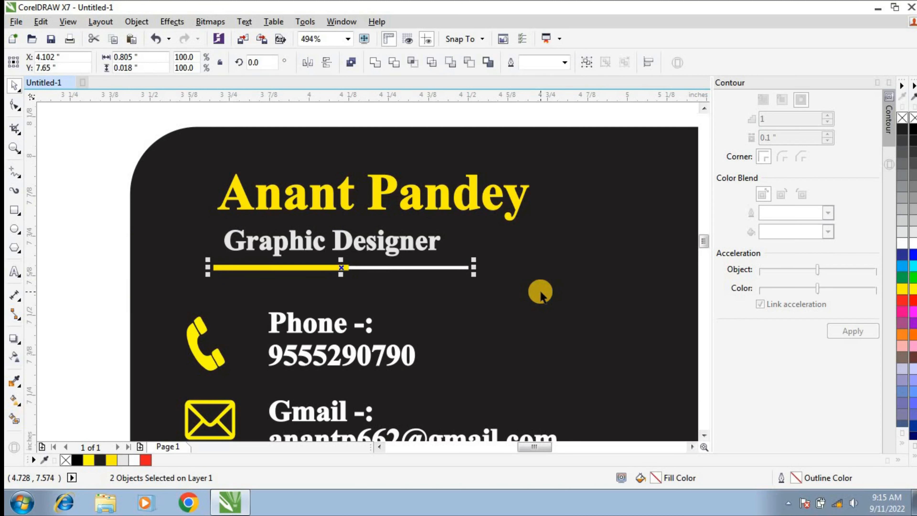
{"action": "key", "text": "Up"}
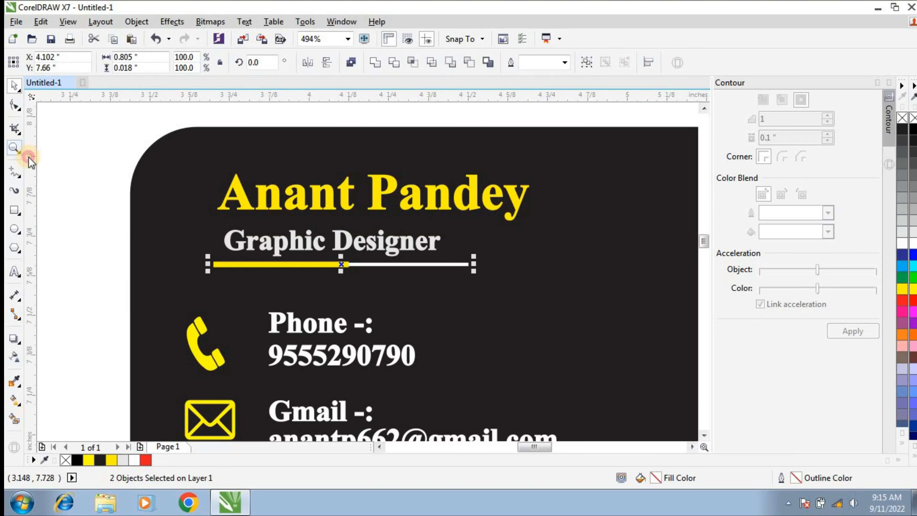
{"action": "left_click", "coordinate": [14, 148]}
{"action": "left_click", "coordinate": [412, 284]}
{"action": "key", "text": "space"}
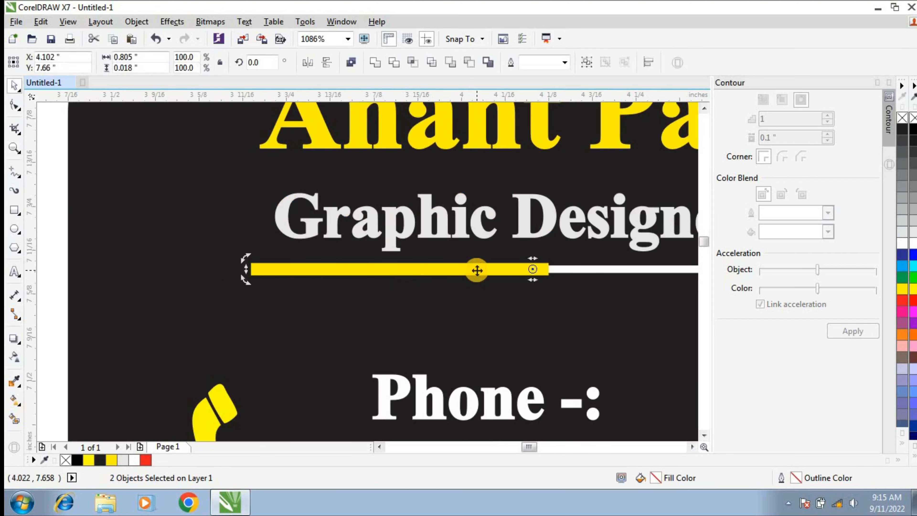
Remove the outline from both the yellow and white underline bars beneath the job title
{"action": "right_click", "coordinate": [902, 119]}
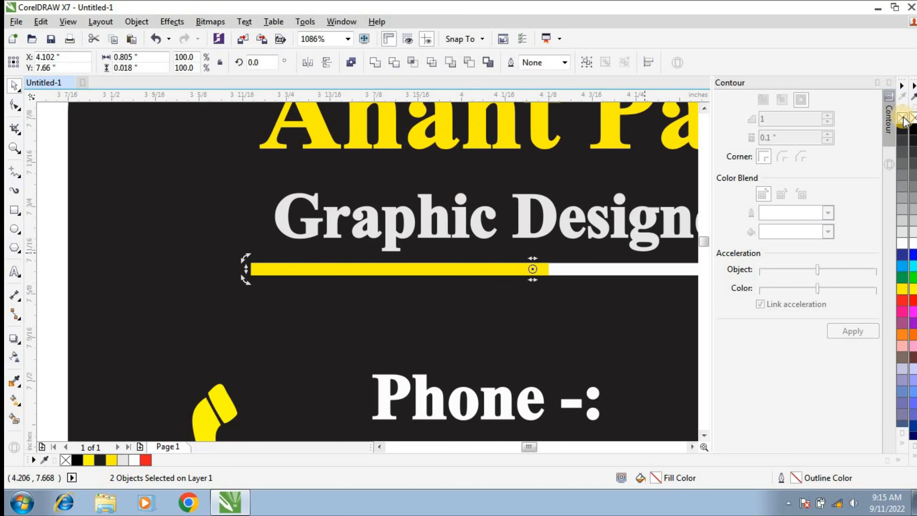
{"action": "left_click", "coordinate": [608, 303]}
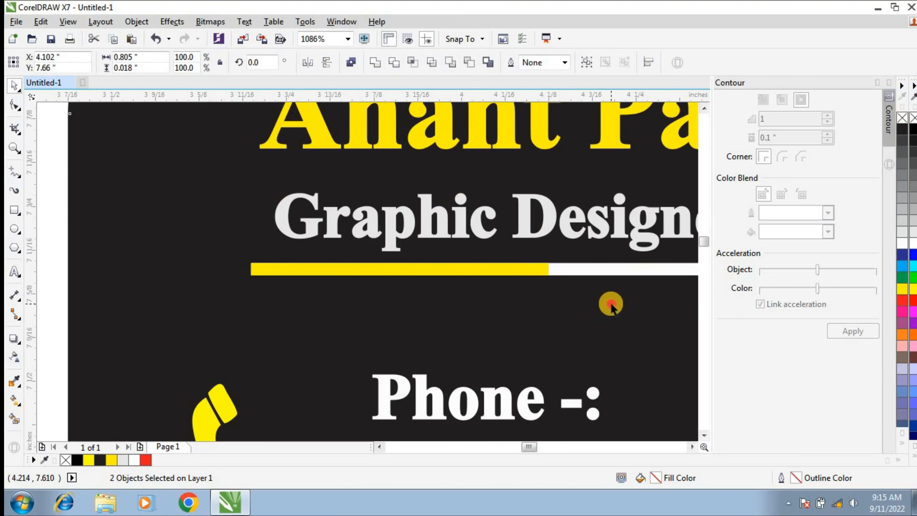
Enlarge the contact details and their icons together to about 1.383 by 0.993 inch and move the block slightly down
{"action": "left_click", "coordinate": [20, 152]}
{"action": "right_click", "coordinate": [156, 203]}
{"action": "right_click", "coordinate": [289, 277]}
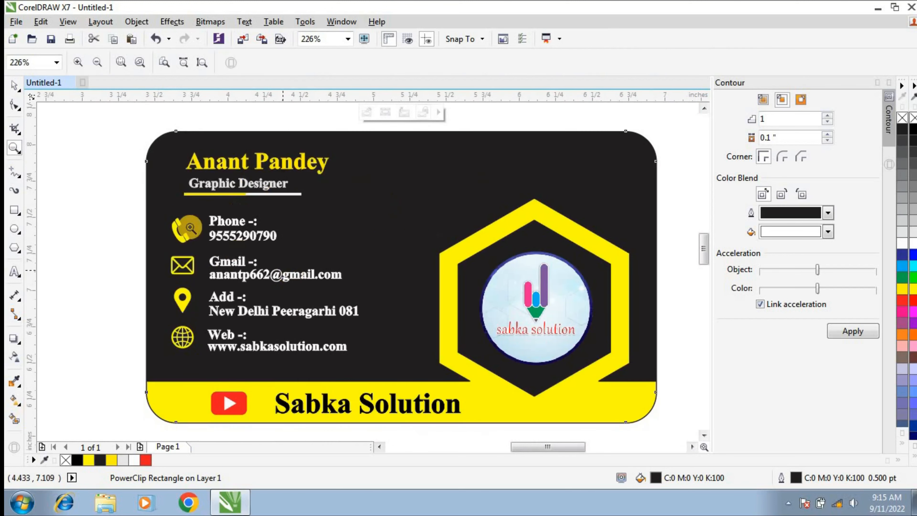
{"action": "left_click_drag", "start_coordinate": [122, 124], "coordinate": [403, 440]}
{"action": "key", "text": "space"}
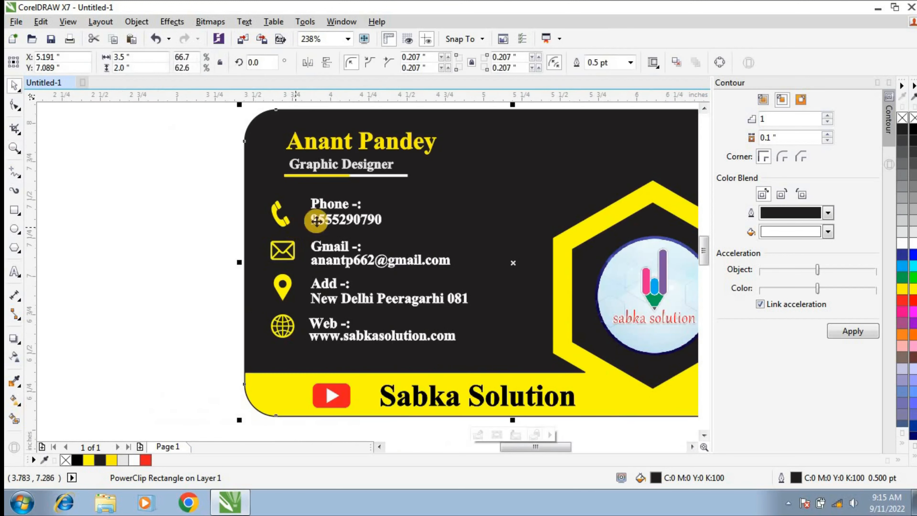
{"action": "left_click", "coordinate": [136, 167]}
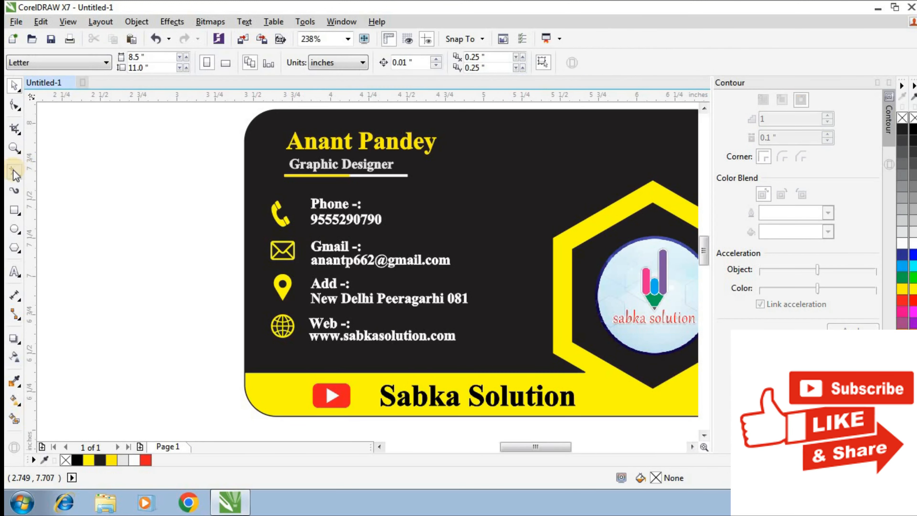
{"action": "mouse_move", "coordinate": [167, 190]}
{"action": "left_mouse_down"}
{"action": "mouse_move", "coordinate": [371, 269]}
{"action": "mouse_move", "coordinate": [433, 333]}
{"action": "mouse_move", "coordinate": [486, 365]}
{"action": "mouse_move", "coordinate": [483, 350]}
{"action": "mouse_move", "coordinate": [487, 356]}
{"action": "left_mouse_up"}
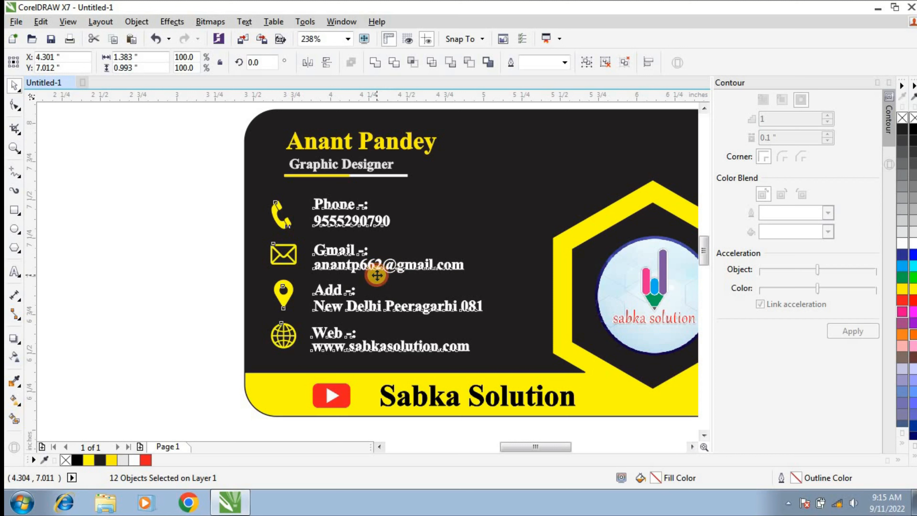
{"action": "left_click_drag", "start_coordinate": [376, 275], "coordinate": [377, 281]}
{"action": "left_click", "coordinate": [198, 166]}
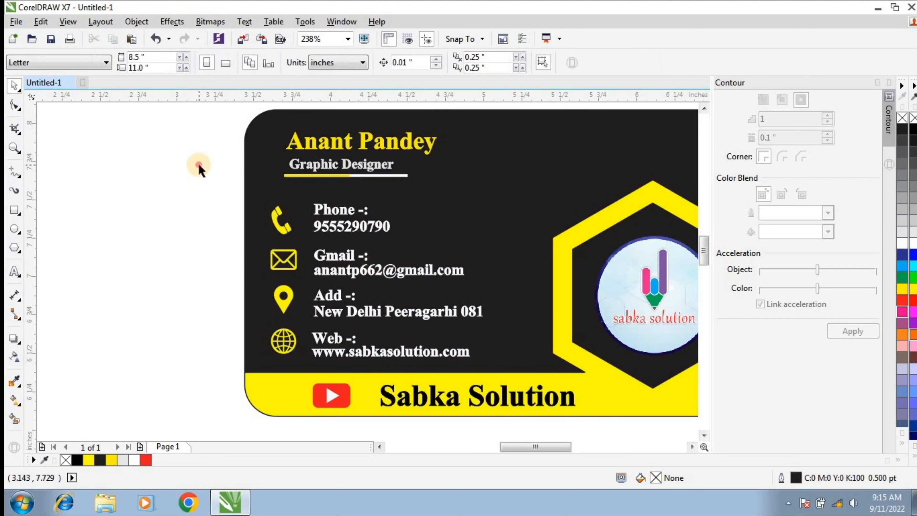
Nudge both underline bars down to Y 7.65 inches and right under the job title, and shorten them together to about 0.762 inch
{"action": "left_click_drag", "start_coordinate": [198, 167], "coordinate": [441, 210]}
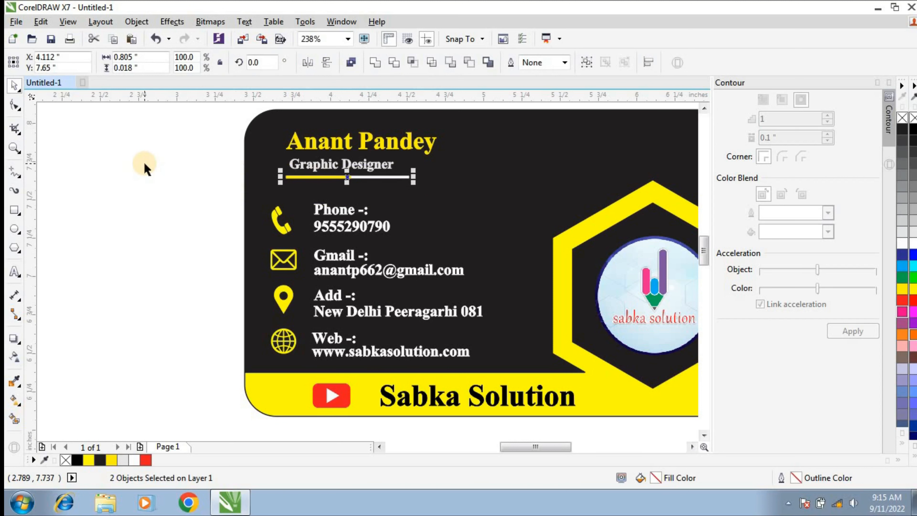
{"action": "key", "text": "Right"}
{"action": "key", "text": "Right"}
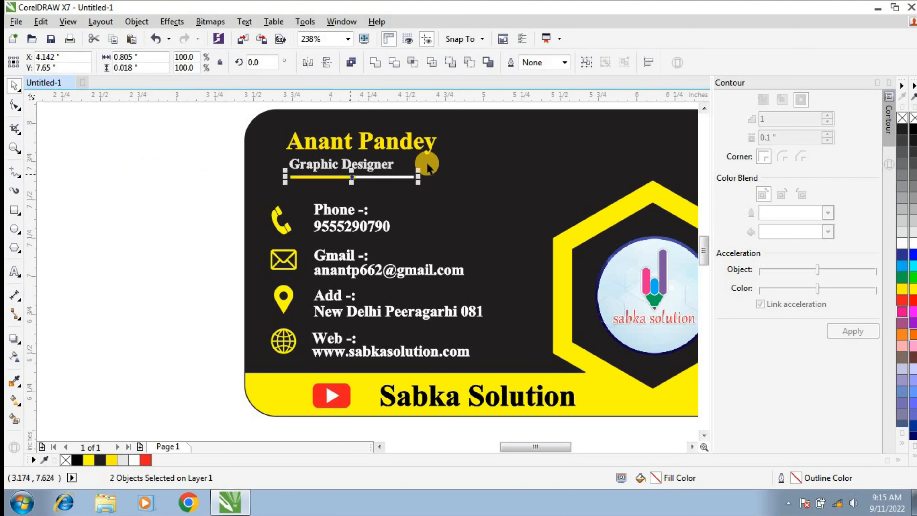
{"action": "left_click_drag", "start_coordinate": [418, 178], "coordinate": [412, 177]}
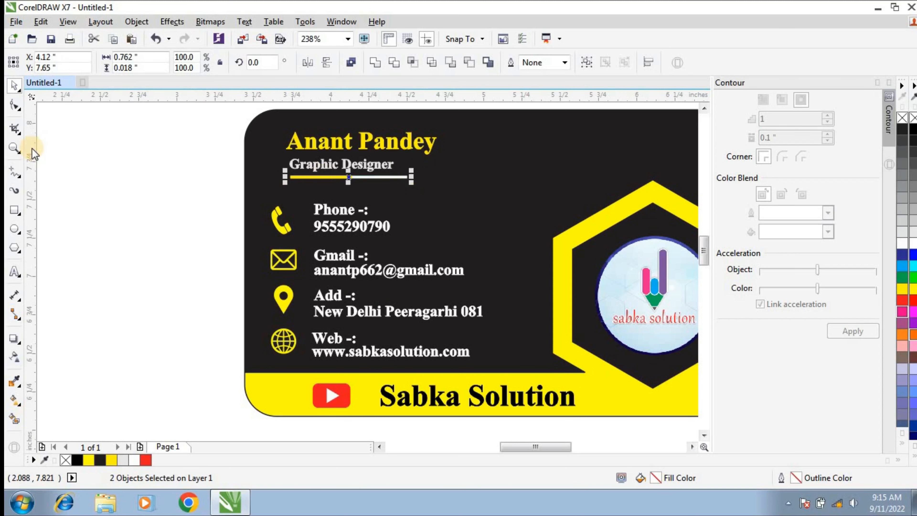
Frame the whole business card in the view and check it in a full-screen preview
{"action": "left_click", "coordinate": [13, 148]}
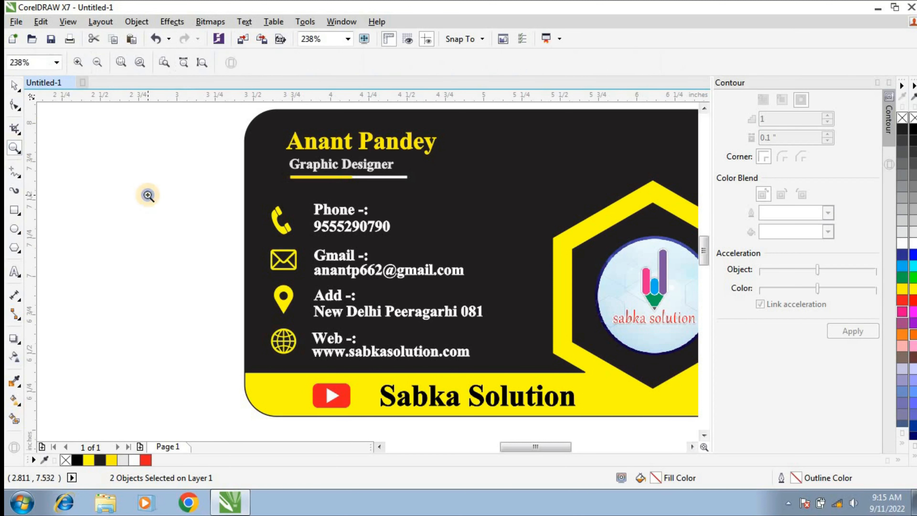
{"action": "key", "text": "F4"}
{"action": "key", "text": "F3"}
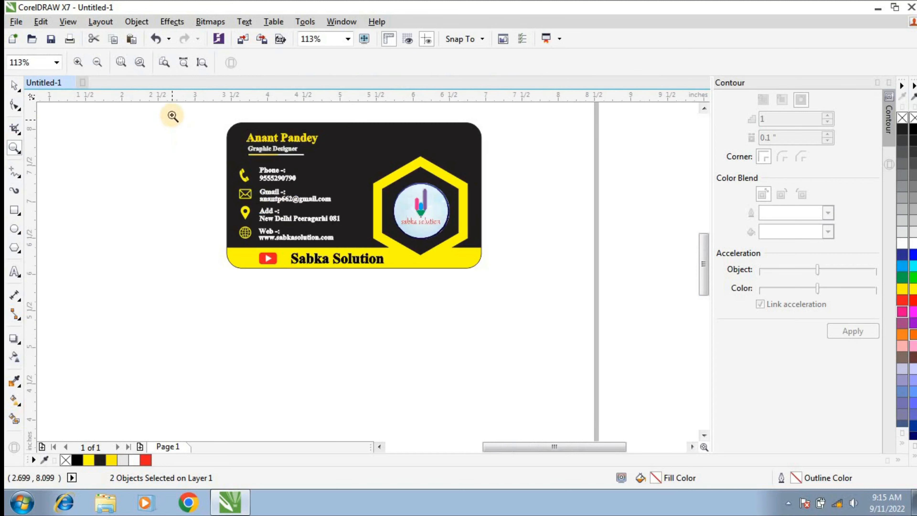
{"action": "left_click_drag", "start_coordinate": [172, 116], "coordinate": [576, 297]}
{"action": "key", "text": "space"}
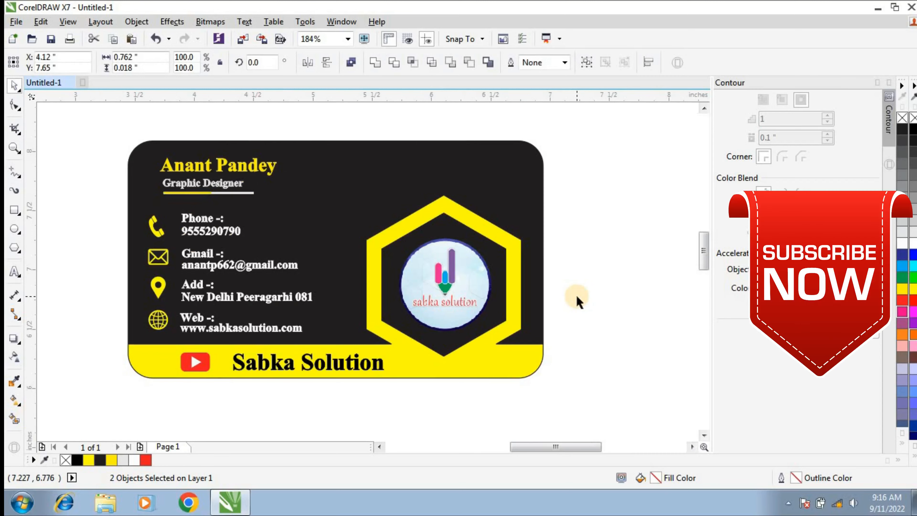
{"action": "key", "text": "F9"}
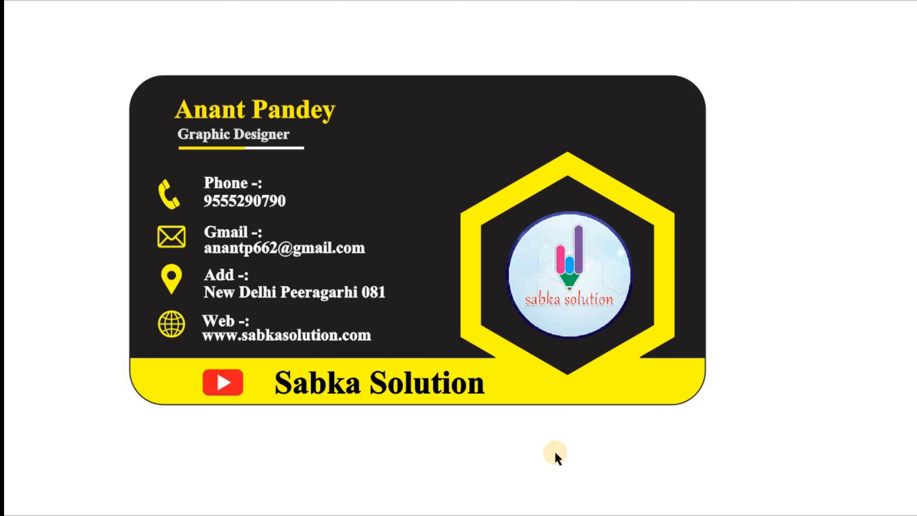
{"action": "key", "text": "Escape"}
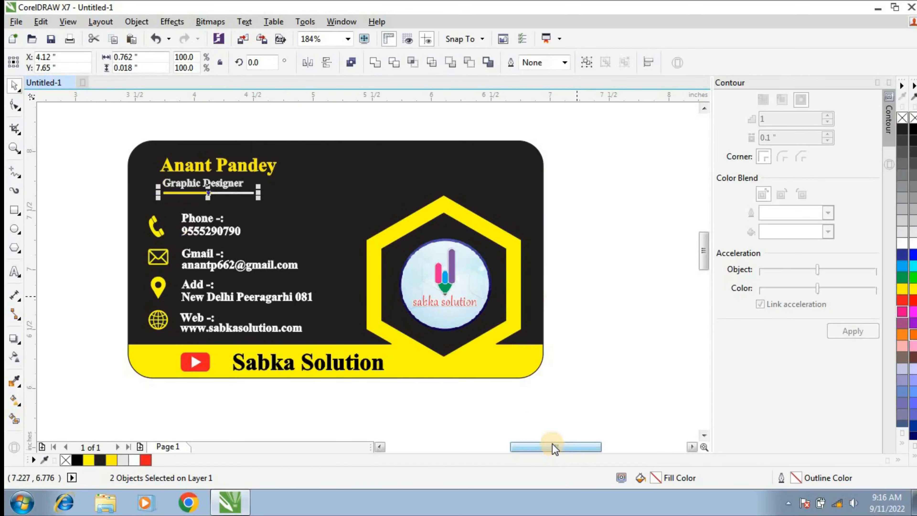